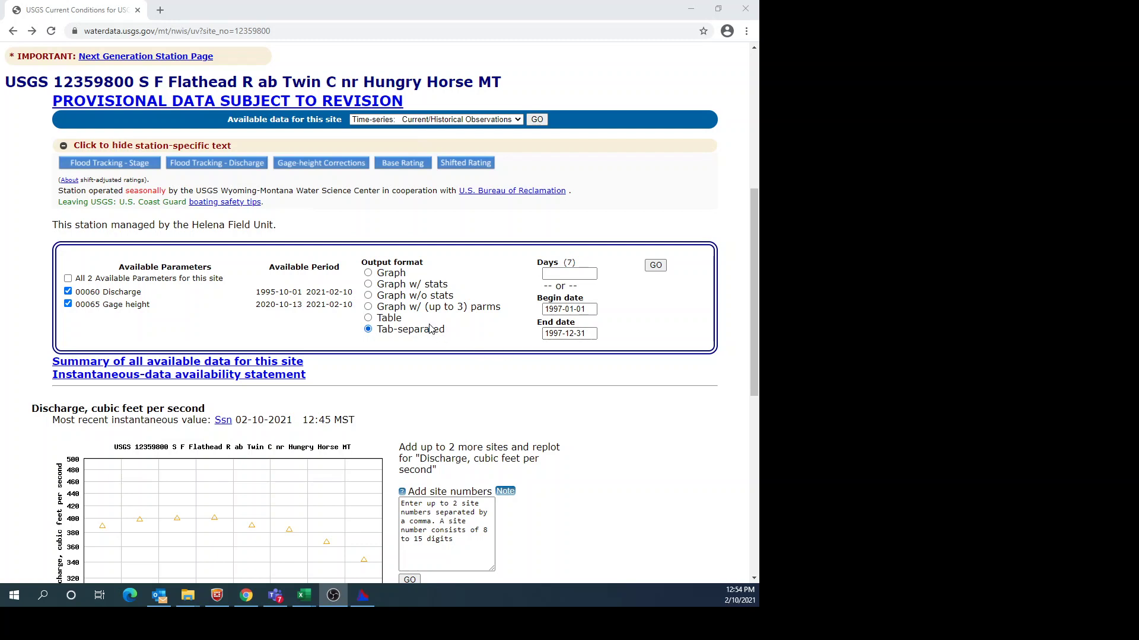
- Request station 12359800's discharge and gage height for 1997-01-01 to 1997-12-31 as tab-separated output
{"action": "left_click", "coordinate": [655, 266]}
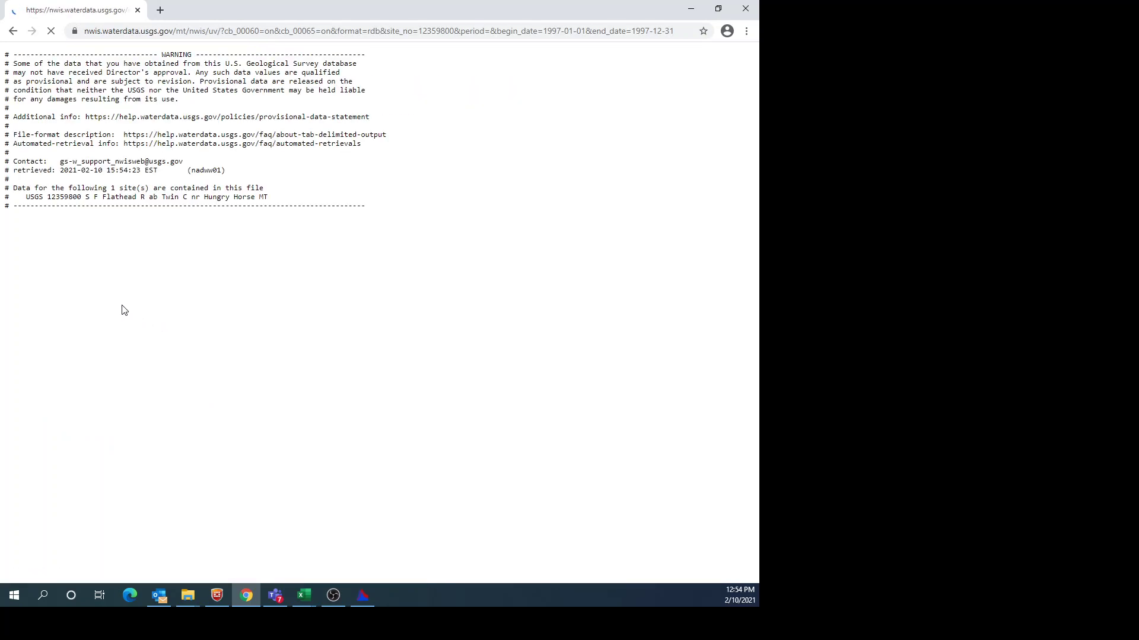
- Select every returned 1997 data row, then switch to the south fork flathead river 1997 import.xlsx workbook
{"action": "scroll", "coordinate": [110, 296], "scroll_direction": "down", "scroll_amount": 2}
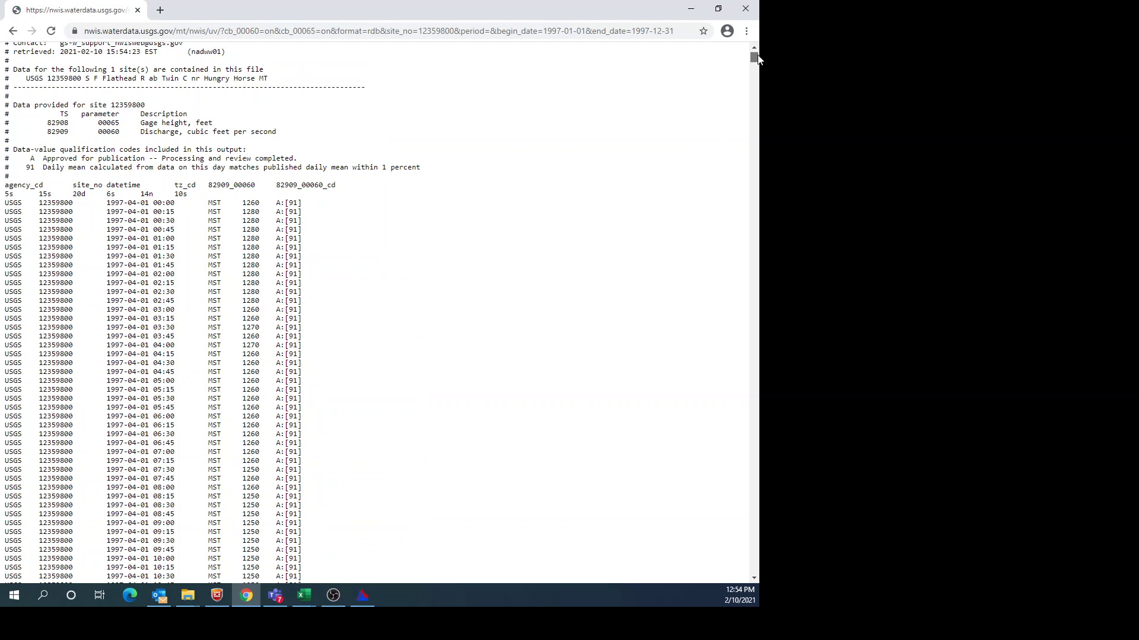
{"action": "left_click_drag", "start_coordinate": [753, 57], "coordinate": [738, 597]}
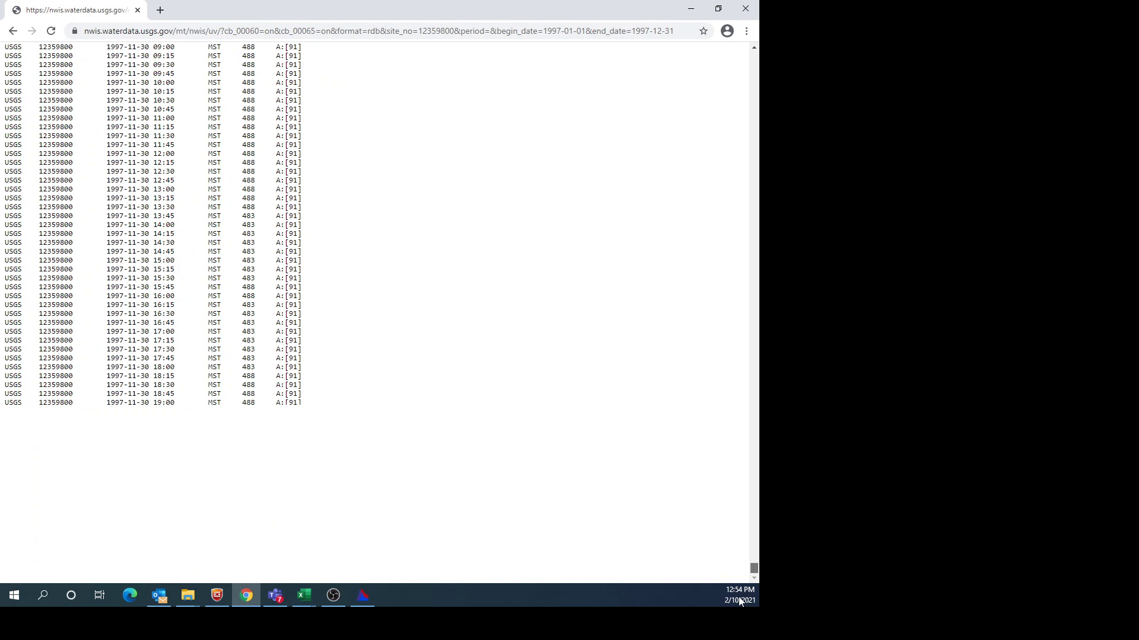
{"action": "left_click", "coordinate": [303, 572], "text": "shift"}
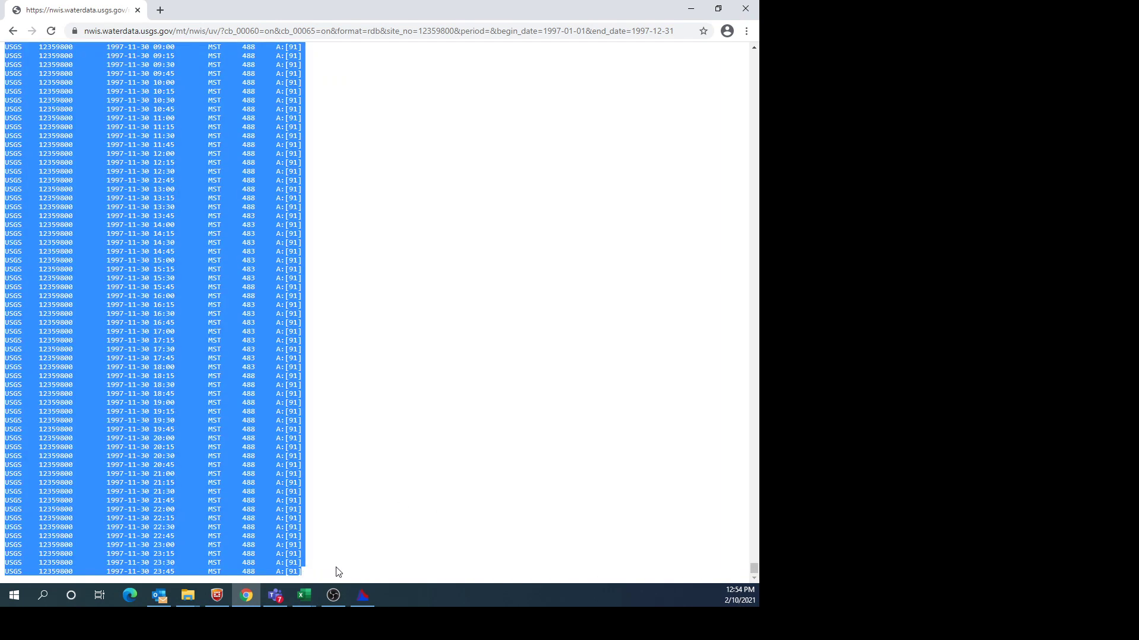
{"action": "left_click", "coordinate": [303, 595]}
{"action": "left_click", "coordinate": [246, 478]}
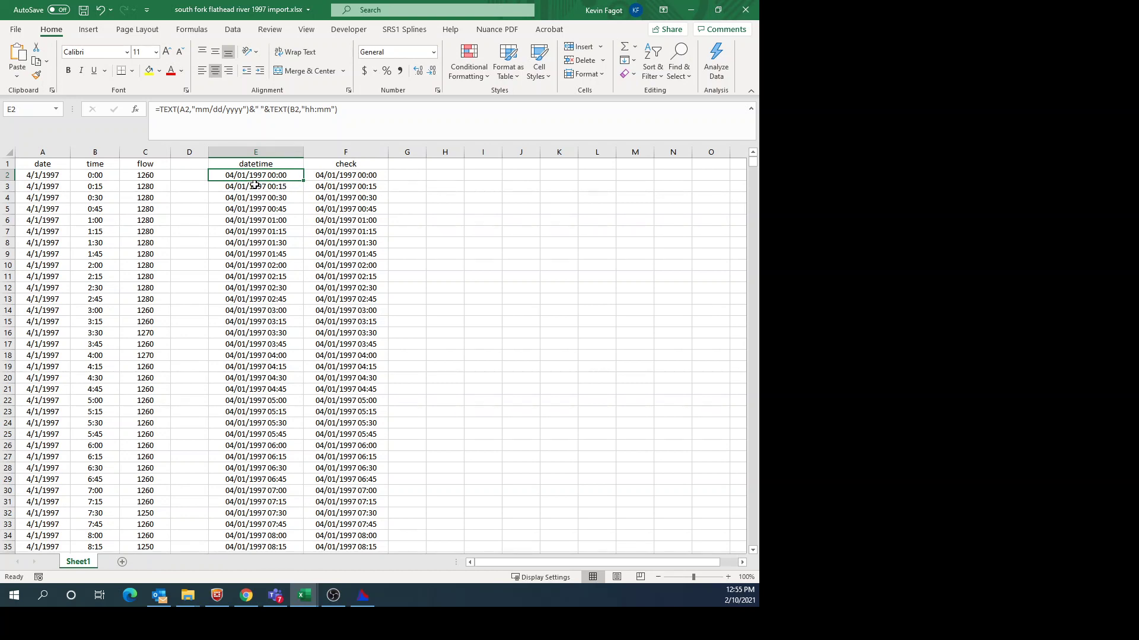
{"action": "key", "text": "Down"}
{"action": "key", "text": "Down"}
{"action": "key", "text": "Down"}
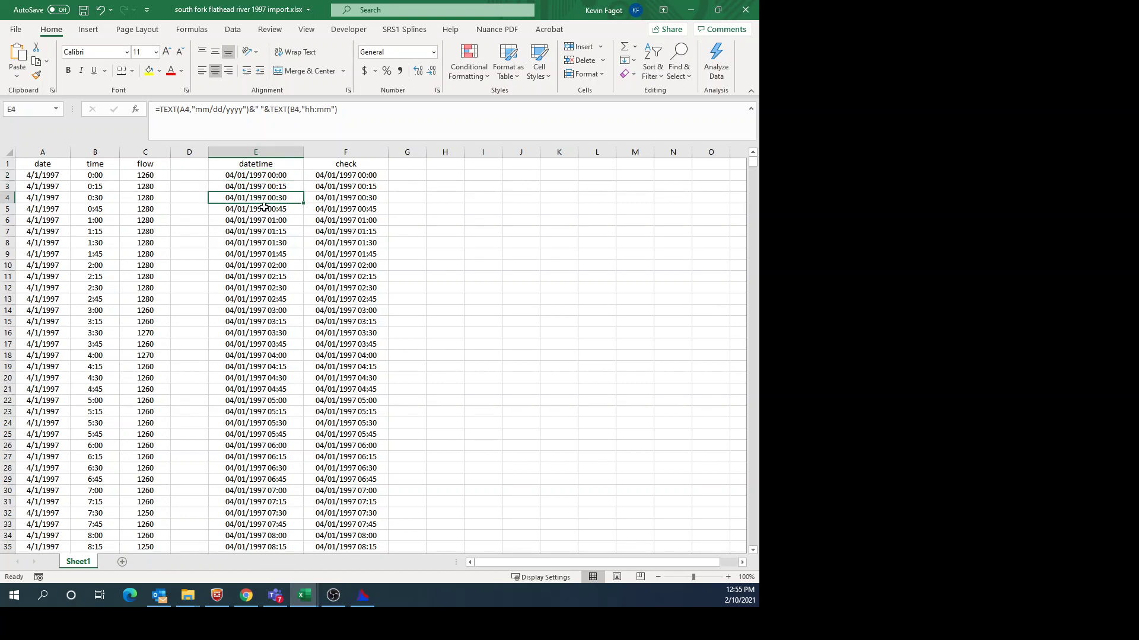
{"action": "key", "text": "Down"}
{"action": "key", "text": "Down"}
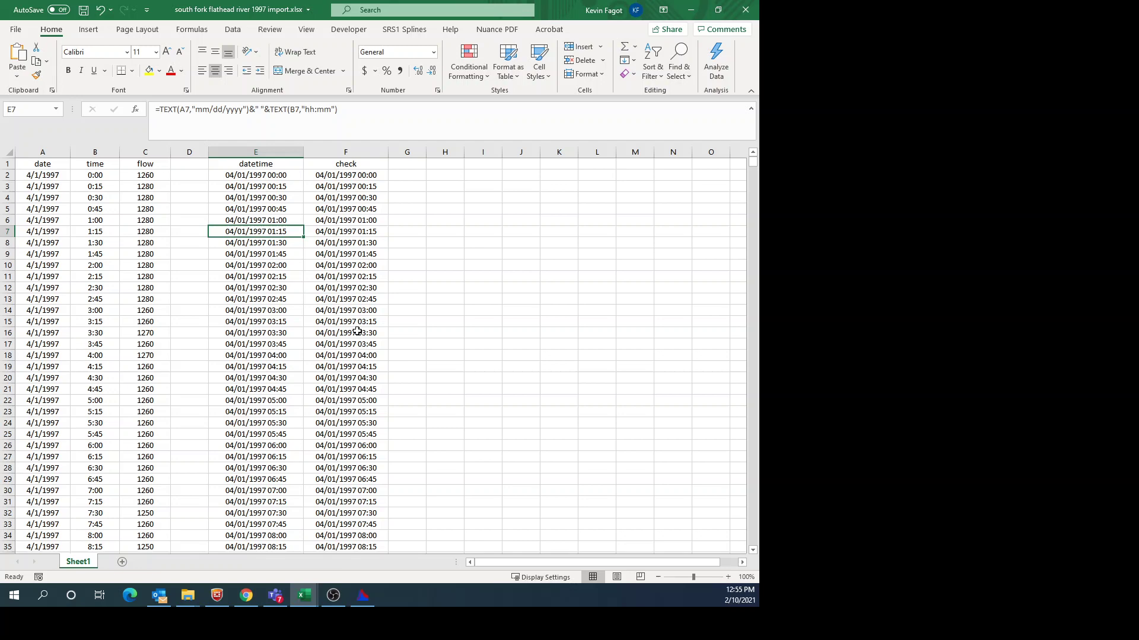
{"action": "left_click", "coordinate": [357, 331]}
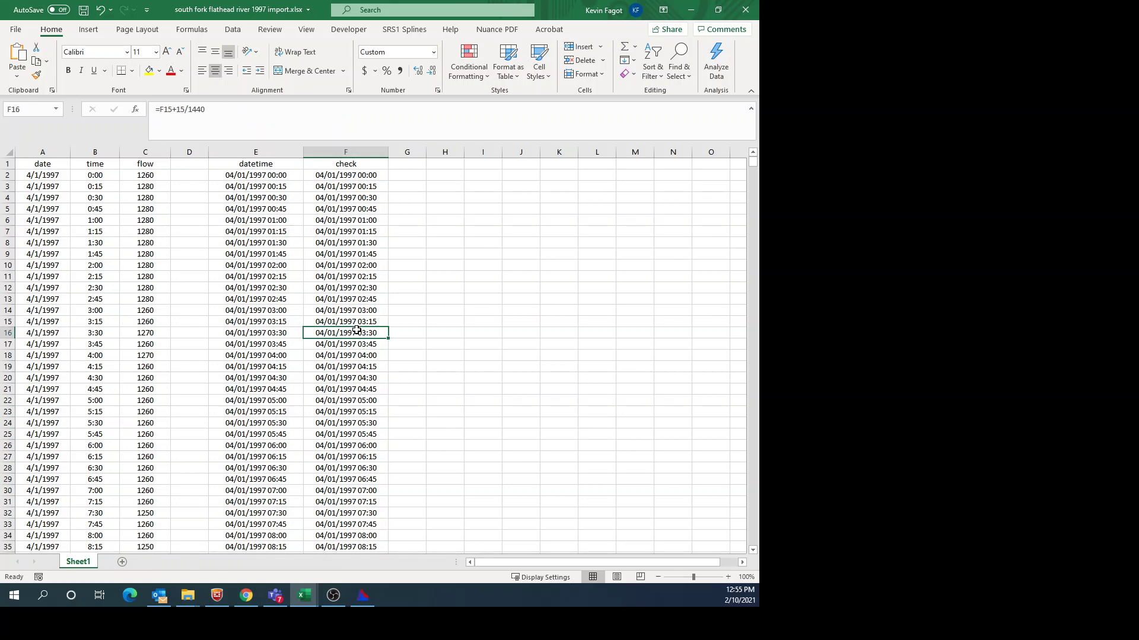
{"action": "key", "text": "Page_Down"}
{"action": "key", "text": "Page_Down"}
{"action": "key", "text": "Page_Down"}
{"action": "key", "text": "Page_Down"}
{"action": "key", "text": "Page_Down"}
{"action": "key", "text": "Page_Down"}
{"action": "key", "text": "Page_Down"}
{"action": "key", "text": "Page_Down"}
{"action": "key", "text": "Page_Down"}
{"action": "key", "text": "Page_Down"}
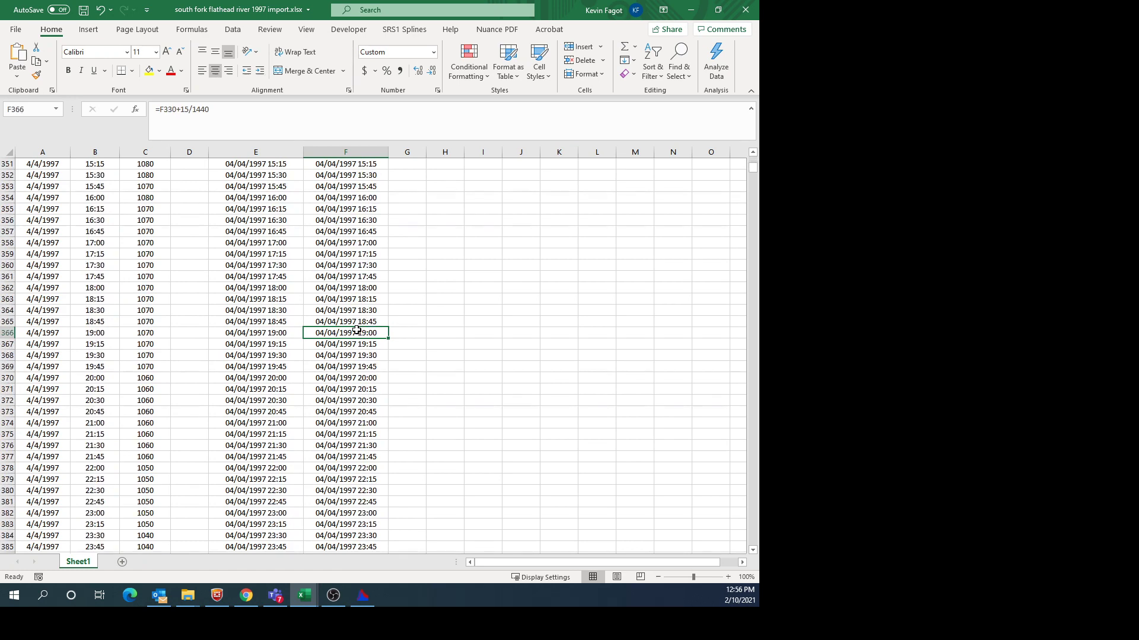
{"action": "key", "text": "Page_Down"}
{"action": "key", "text": "Page_Down"}
{"action": "key", "text": "Page_Down"}
{"action": "key", "text": "Page_Down"}
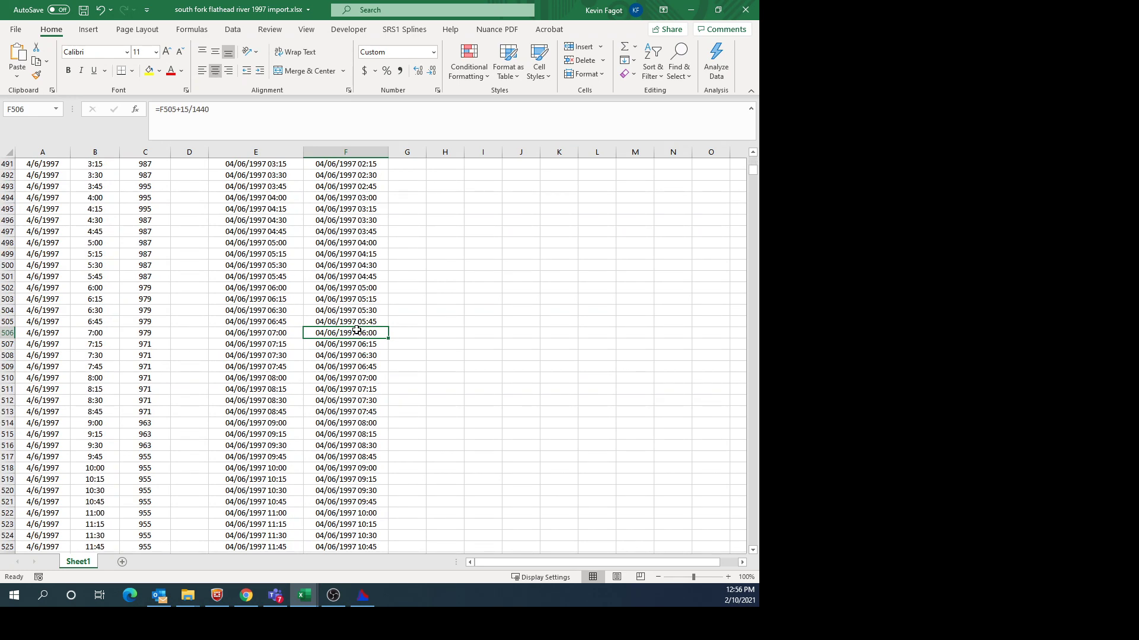
{"action": "key", "text": "Up"}
{"action": "key", "text": "Up"}
{"action": "key", "text": "Up"}
{"action": "key", "text": "Up"}
{"action": "key", "text": "Up"}
{"action": "key", "text": "Up"}
{"action": "key", "text": "Up"}
{"action": "key", "text": "Up"}
{"action": "key", "text": "Up"}
{"action": "key", "text": "Up"}
{"action": "key", "text": "Up"}
{"action": "key", "text": "Up"}
{"action": "key", "text": "Up"}
{"action": "key", "text": "Up"}
{"action": "key", "text": "Up"}
{"action": "key", "text": "Up"}
{"action": "key", "text": "Up"}
{"action": "key", "text": "Up"}
{"action": "key", "text": "Up"}
{"action": "key", "text": "Up"}
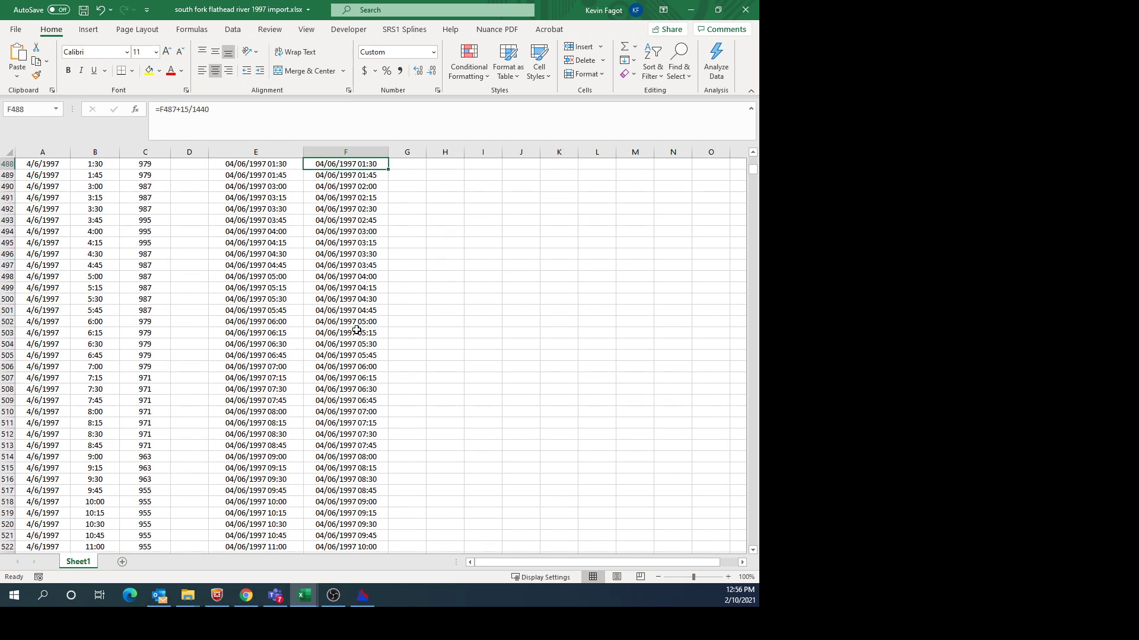
{"action": "key", "text": "Down"}
{"action": "key", "text": "Down"}
{"action": "key", "text": "Down"}
{"action": "key", "text": "Down"}
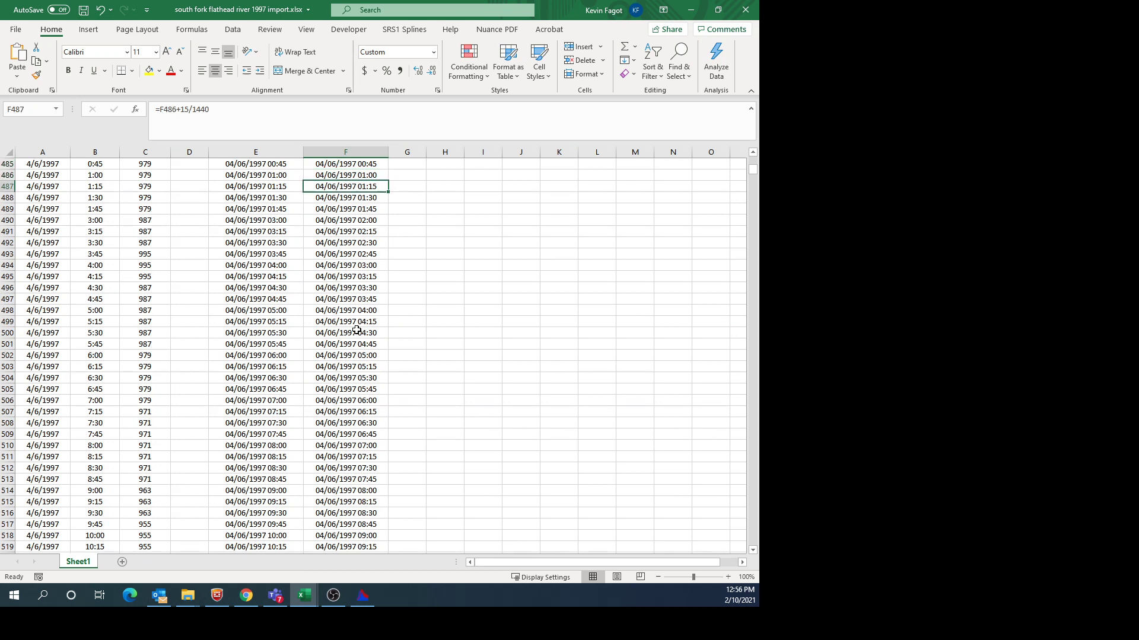
{"action": "key", "text": "Left"}
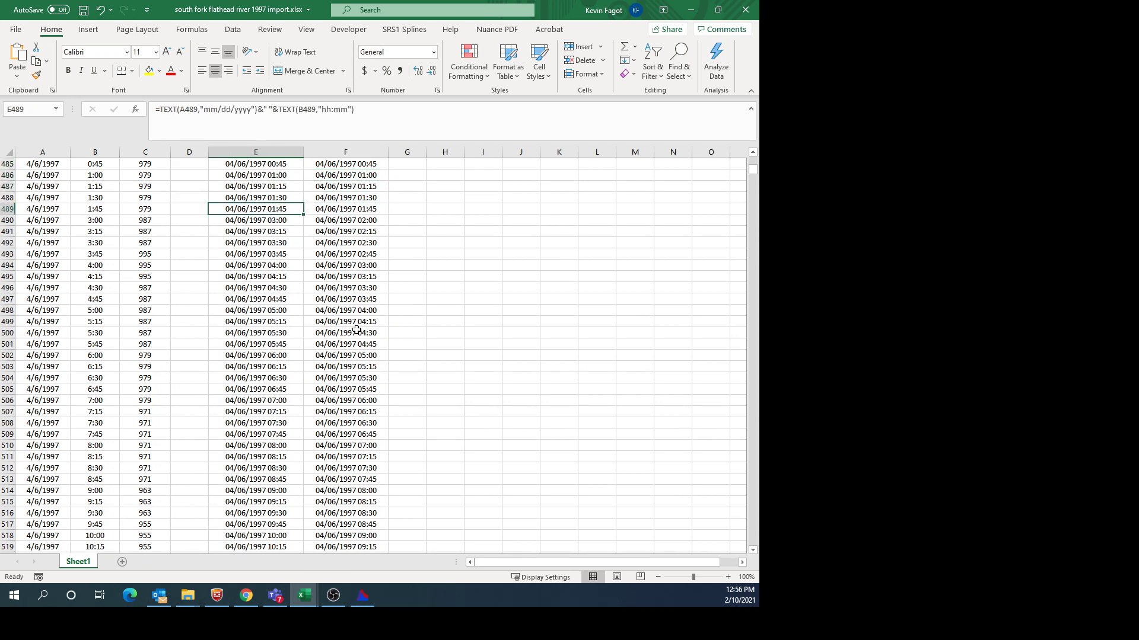
{"action": "key", "text": "Right"}
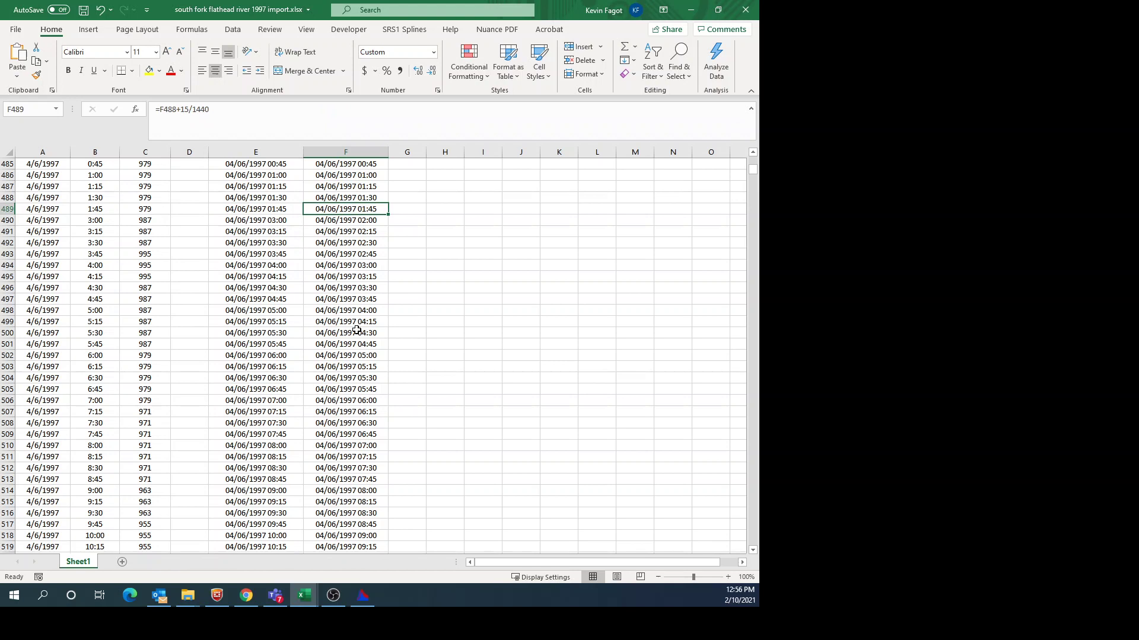
{"action": "key", "text": "Down"}
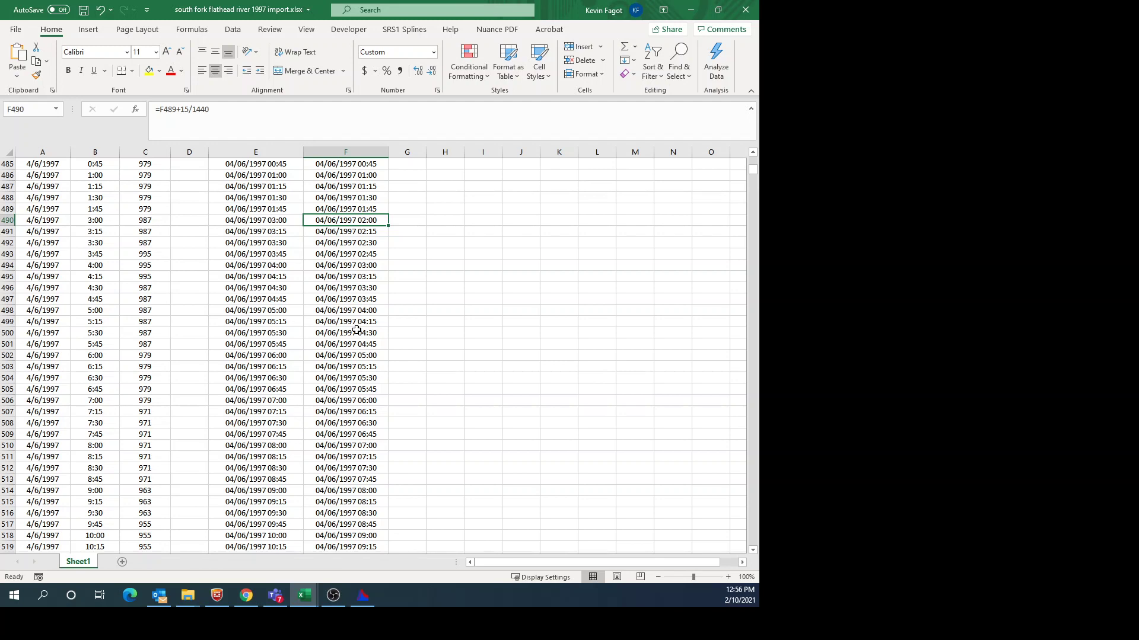
{"action": "key", "text": "Left"}
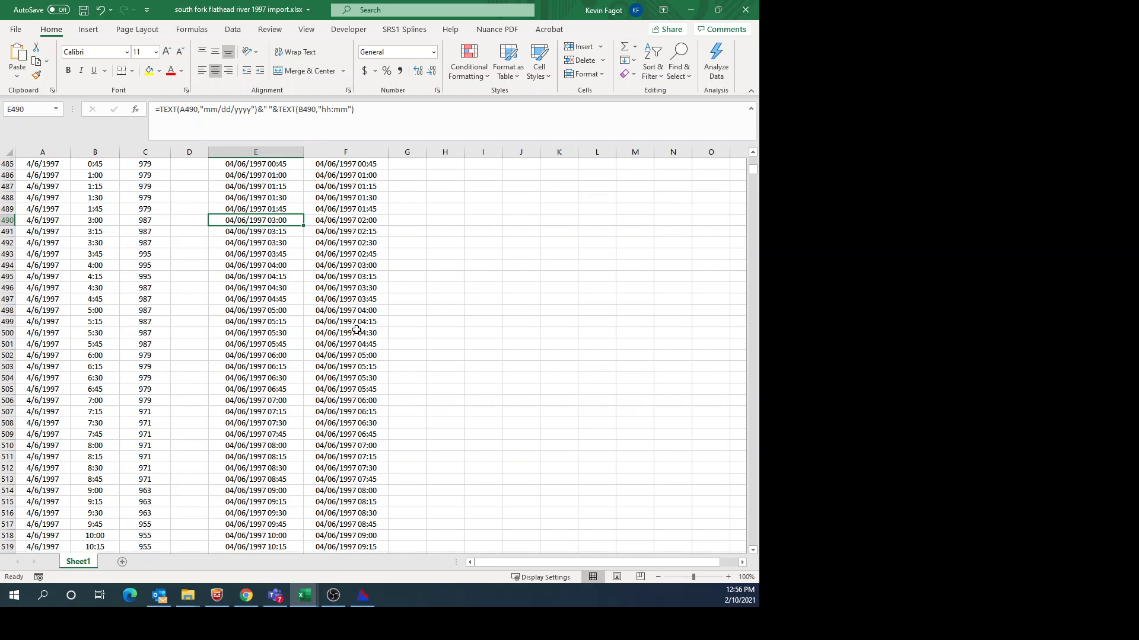
{"action": "key", "text": "Up"}
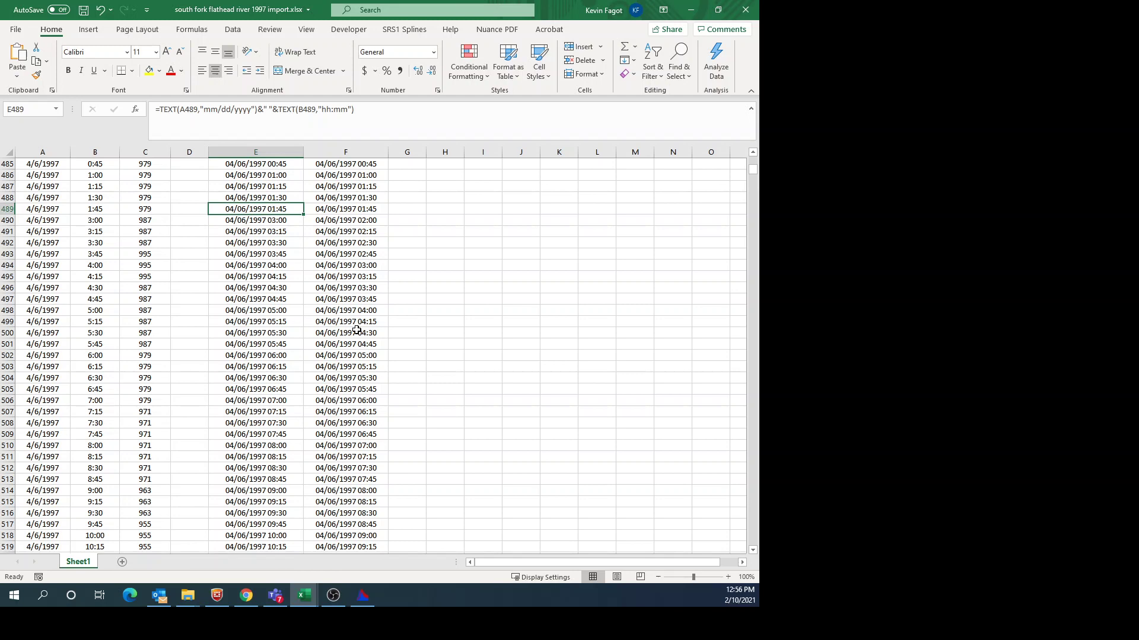
{"action": "key", "text": "Down"}
{"action": "key", "text": "Up"}
{"action": "key", "text": "Down"}
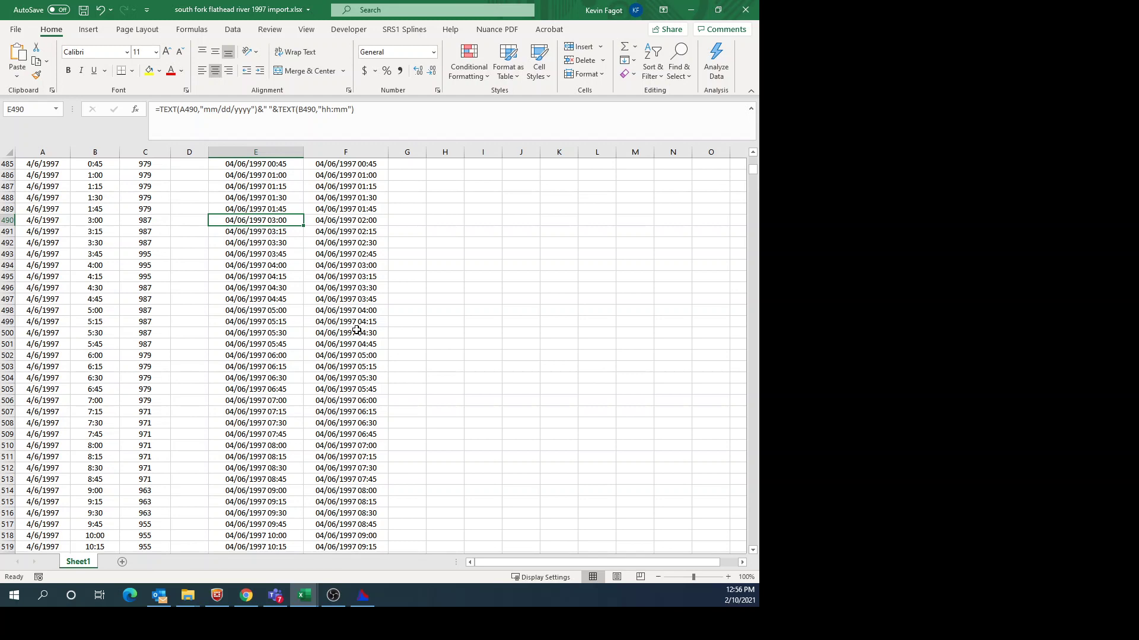
{"action": "key", "text": "Left"}
{"action": "key", "text": "Left"}
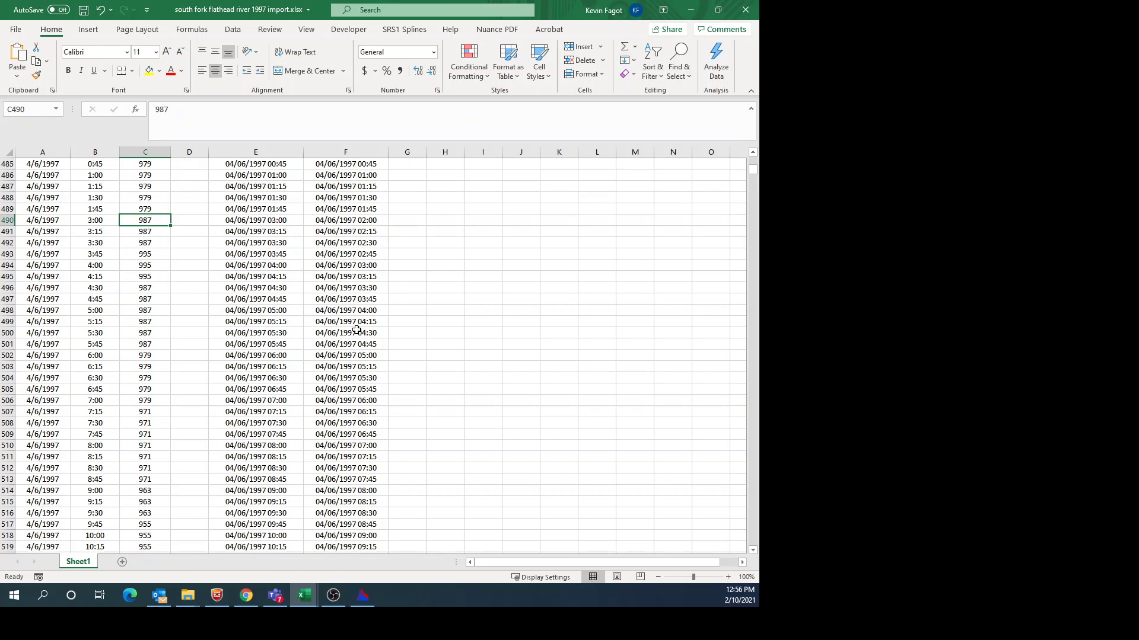
{"action": "key", "text": "Right"}
{"action": "key", "text": "Right"}
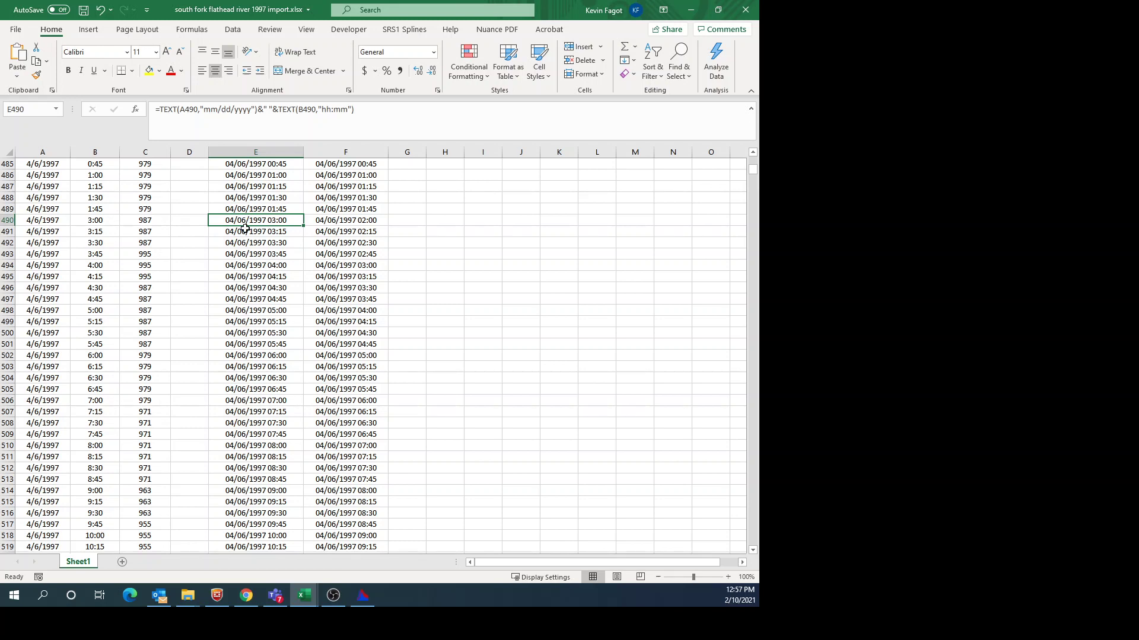
- Bring up HEC-DSSVue's 1997 South Fork import.dss catalog of seven FLOW pathnames and glance at Tools
{"action": "mouse_move", "coordinate": [364, 602]}
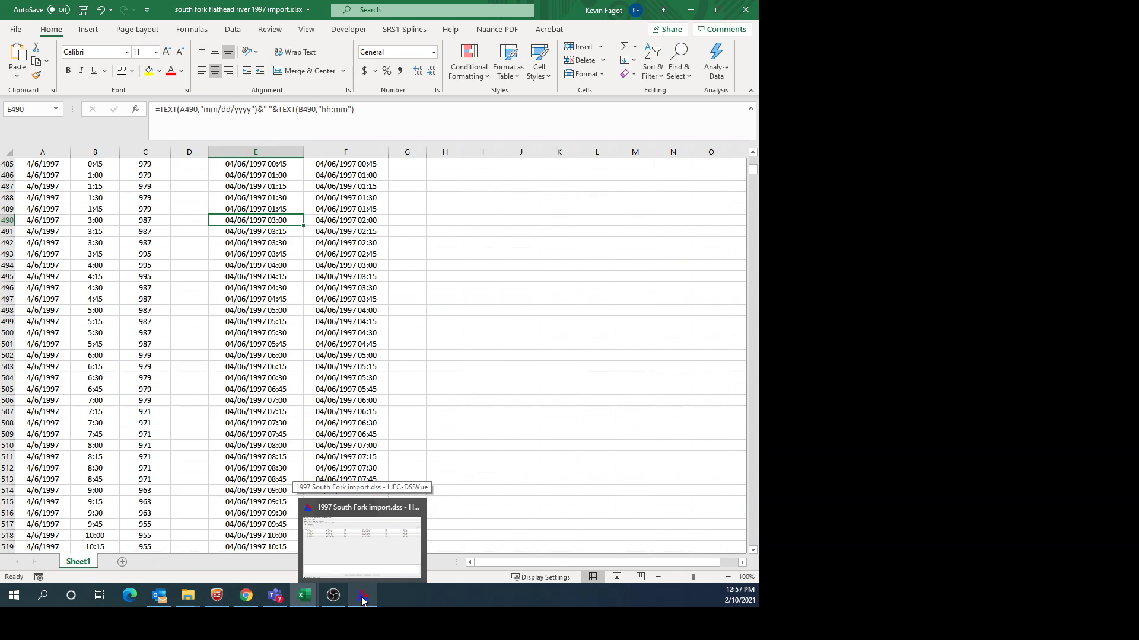
{"action": "left_click", "coordinate": [364, 600]}
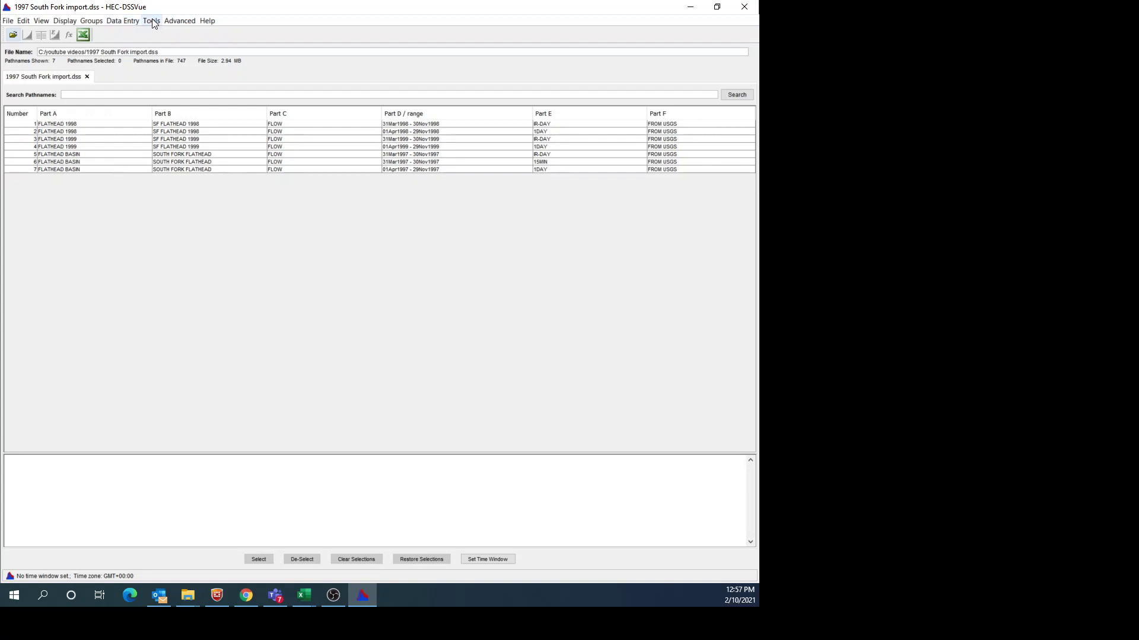
{"action": "left_click", "coordinate": [152, 21]}
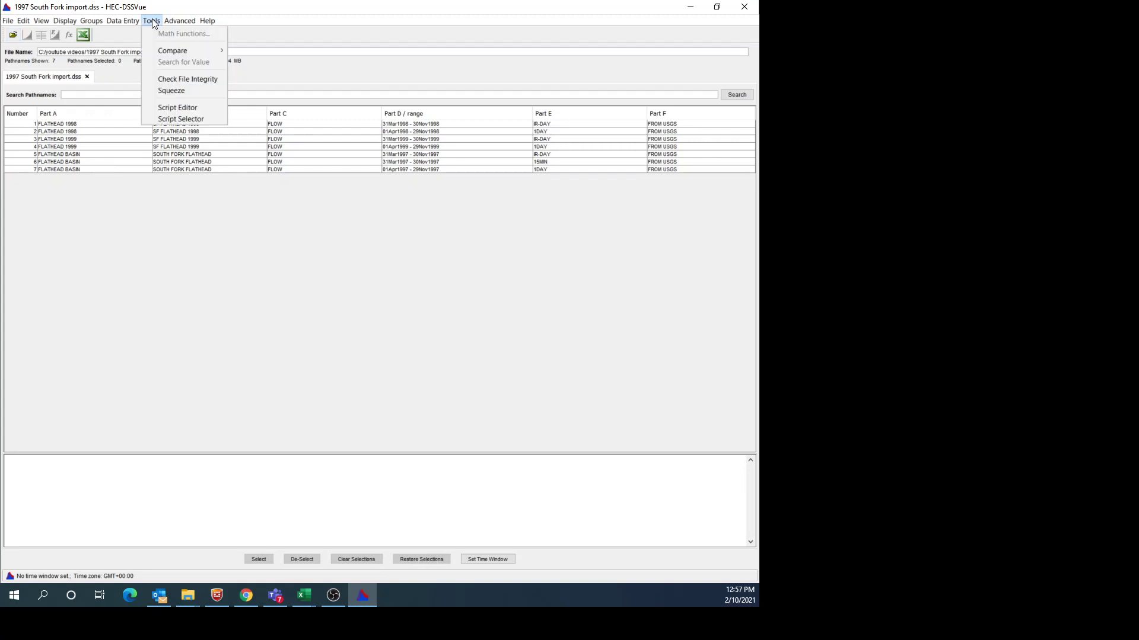
{"action": "left_click", "coordinate": [304, 596]}
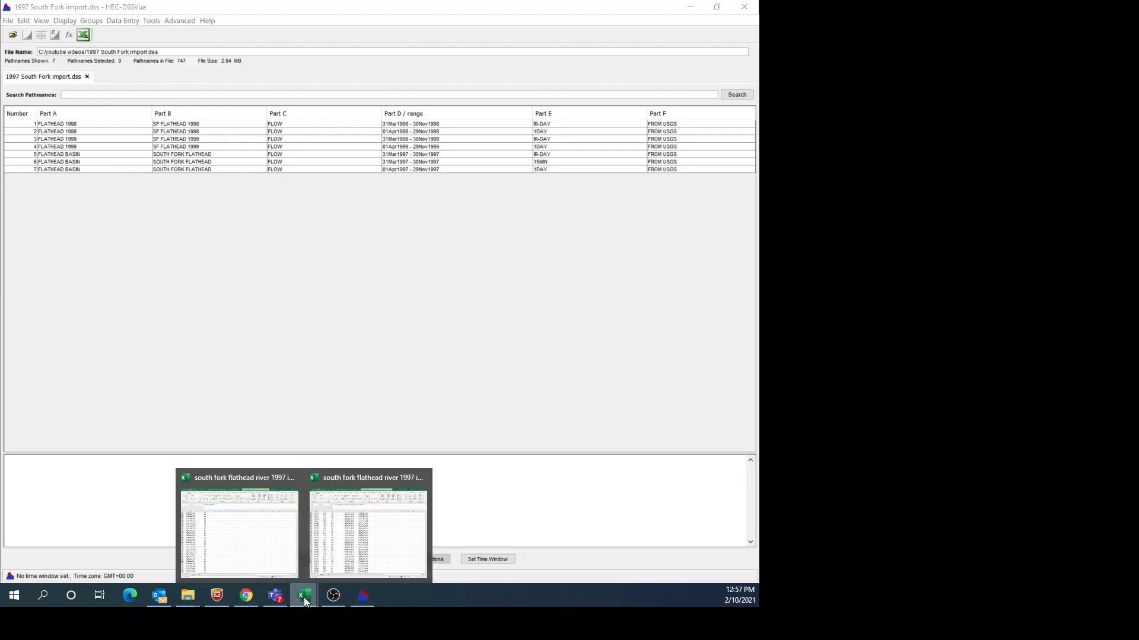
- Switch to the south fork flathead river 1997 import.xls workbook and scroll to its top rows
{"action": "left_click", "coordinate": [297, 552]}
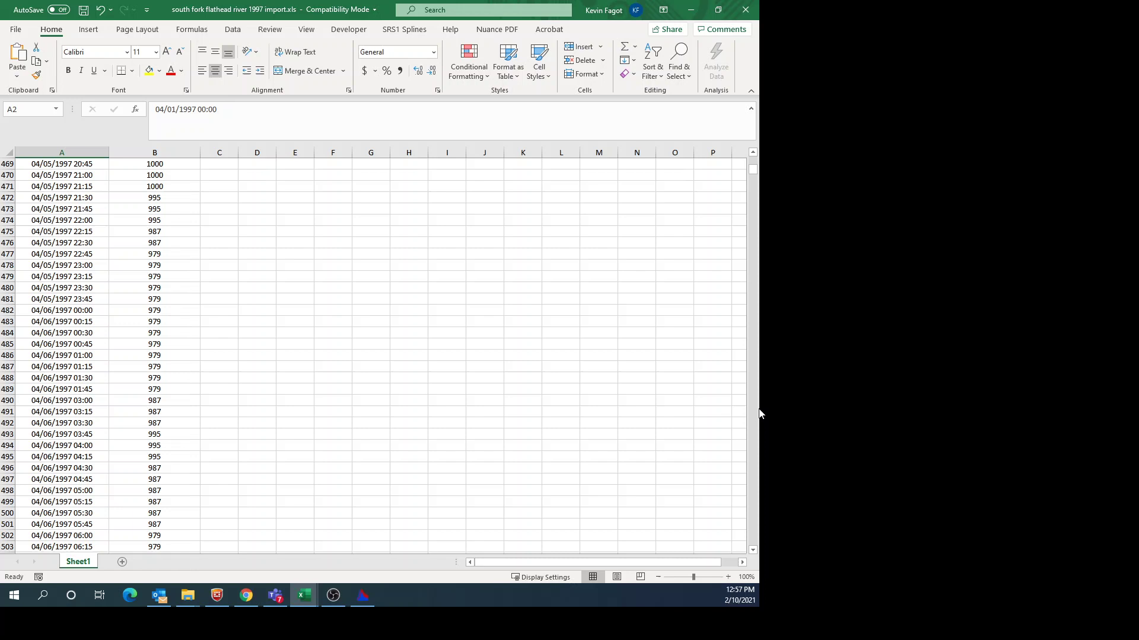
{"action": "left_click_drag", "start_coordinate": [753, 171], "coordinate": [754, 155]}
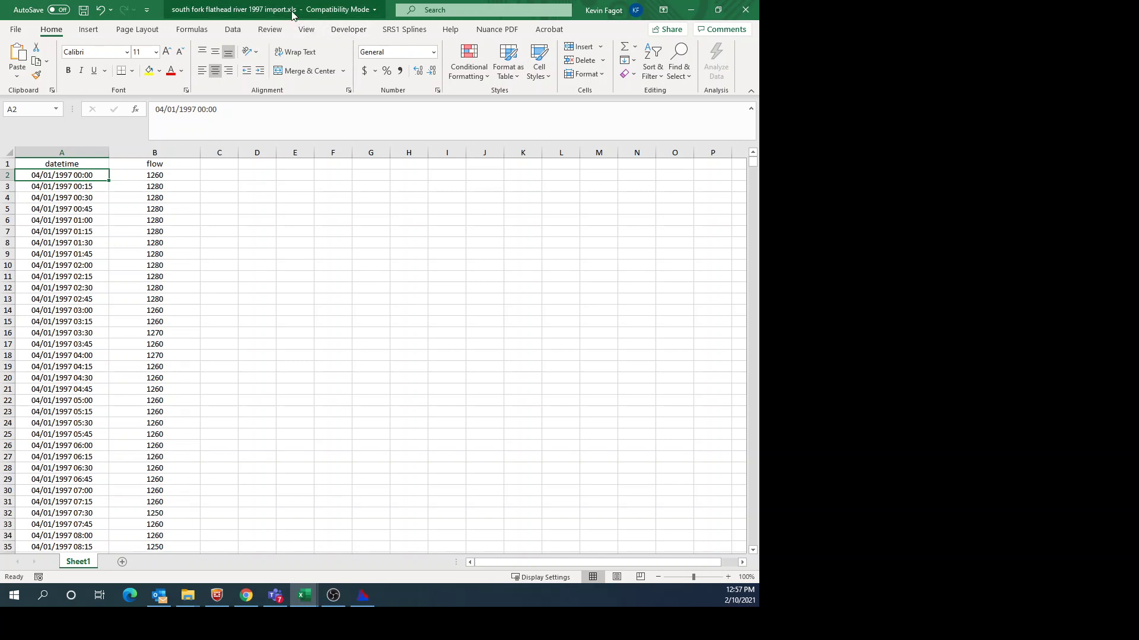
- Start an Excel import in HEC-DSSVue and pick south fork flathead river 1997 import.xls
{"action": "left_click", "coordinate": [365, 600]}
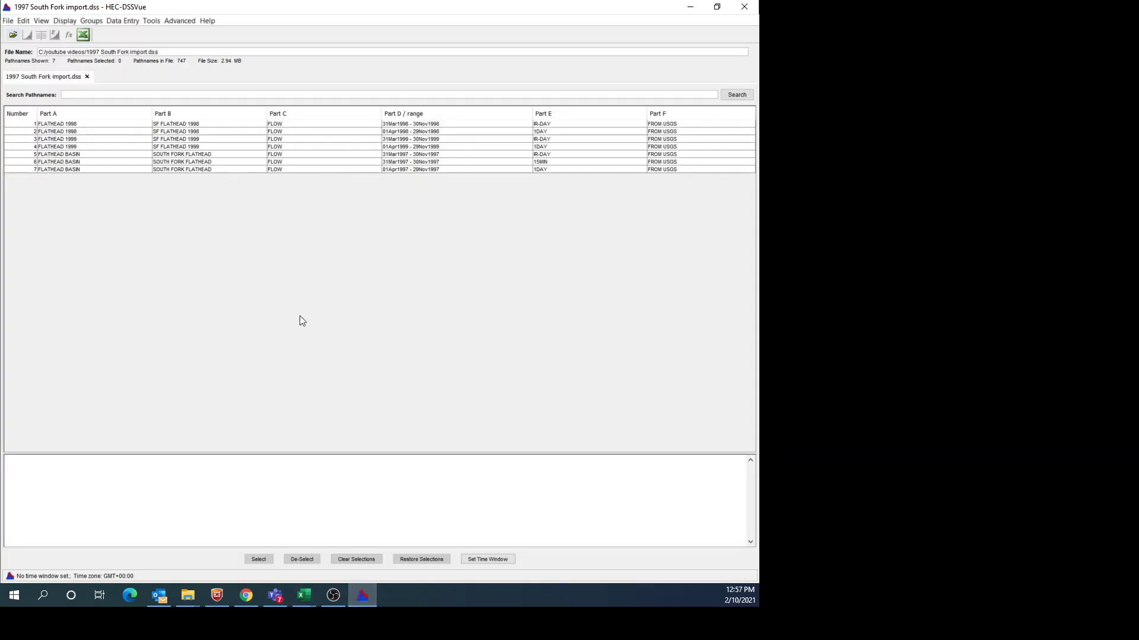
{"action": "left_click", "coordinate": [119, 20]}
{"action": "mouse_move", "coordinate": [141, 73]}
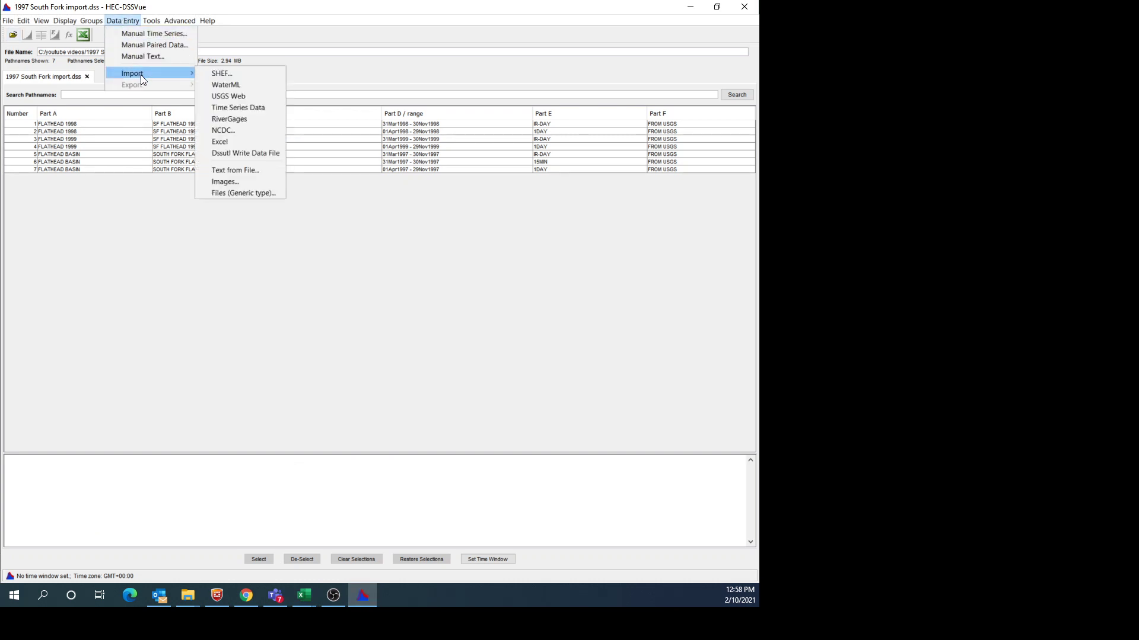
{"action": "left_click", "coordinate": [242, 141]}
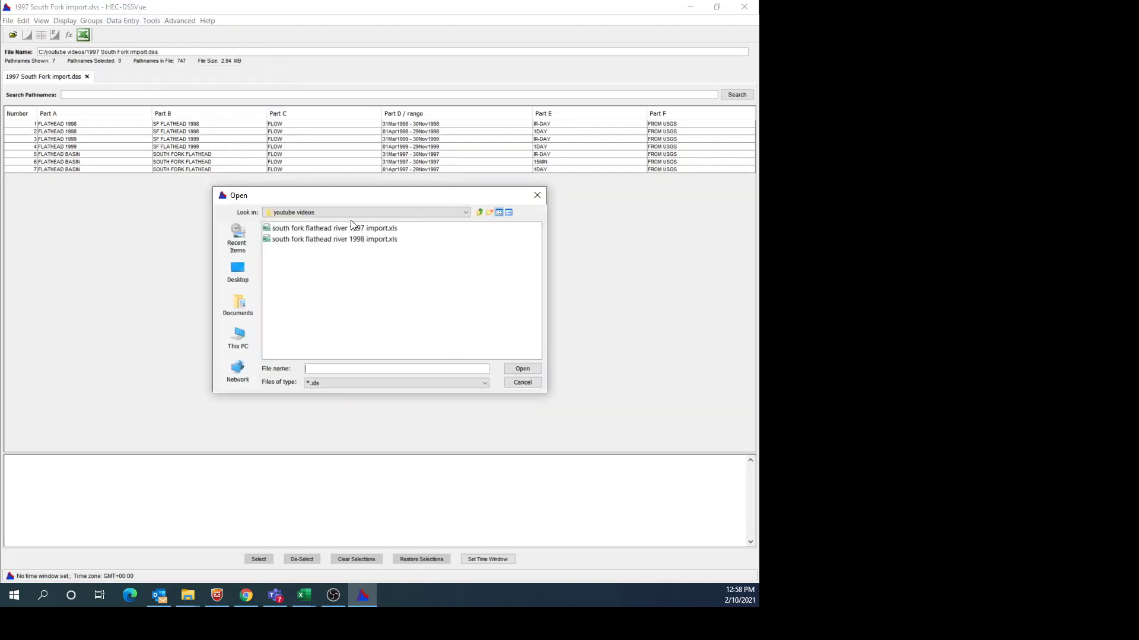
{"action": "left_click", "coordinate": [384, 228]}
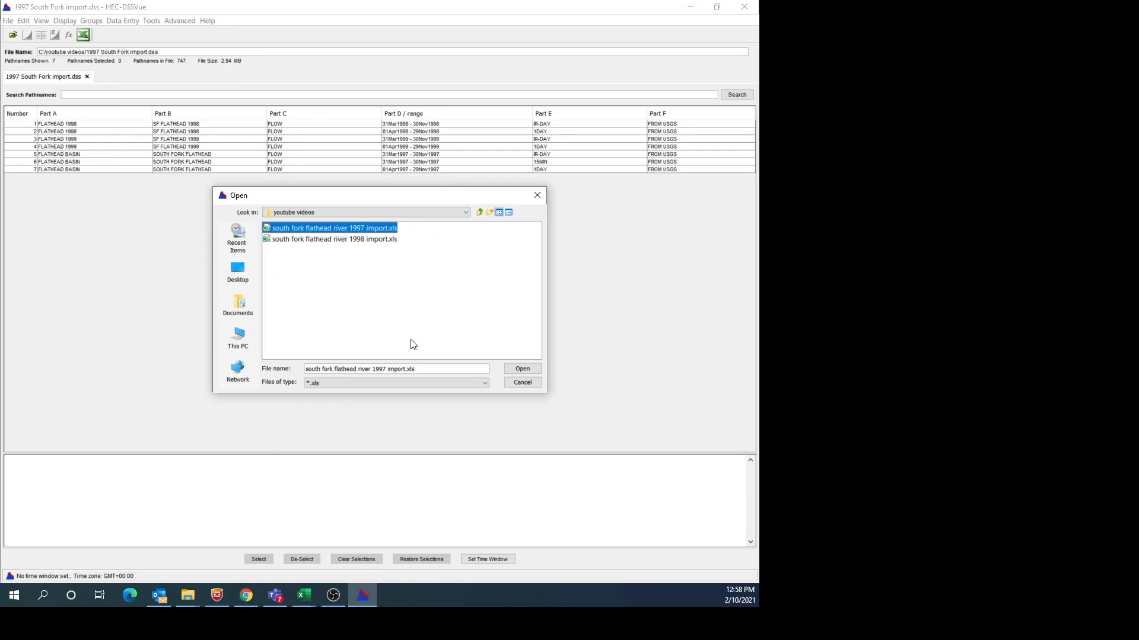
- Open the spreadsheet, select cells A2 through B23205, and import them as a time series
{"action": "left_click", "coordinate": [522, 368]}
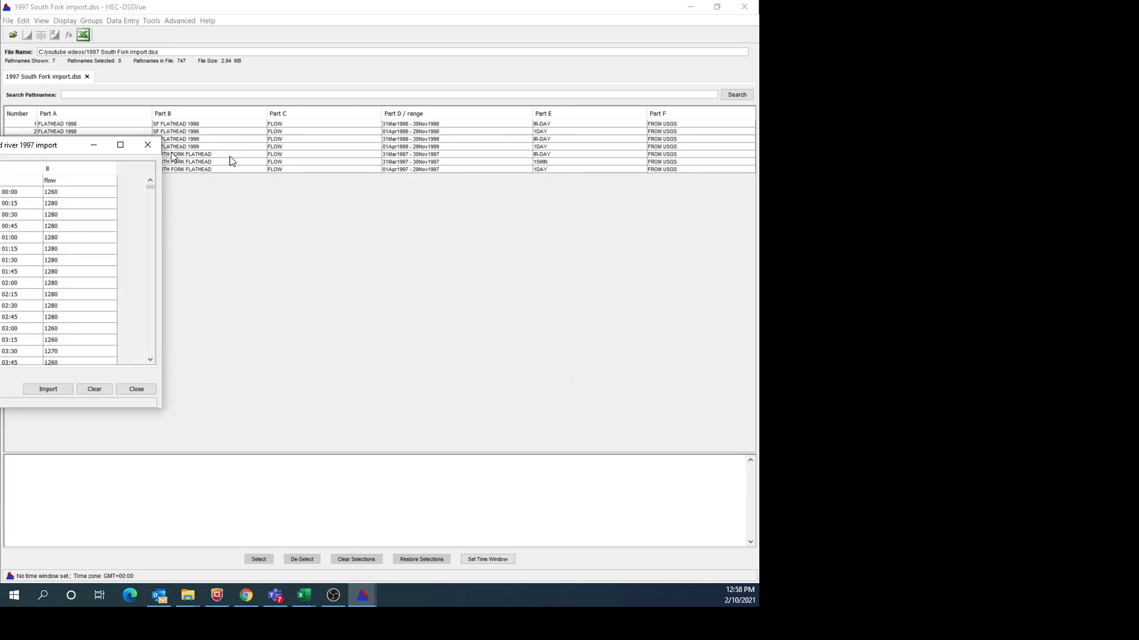
{"action": "left_click_drag", "start_coordinate": [413, 193], "coordinate": [374, 207]}
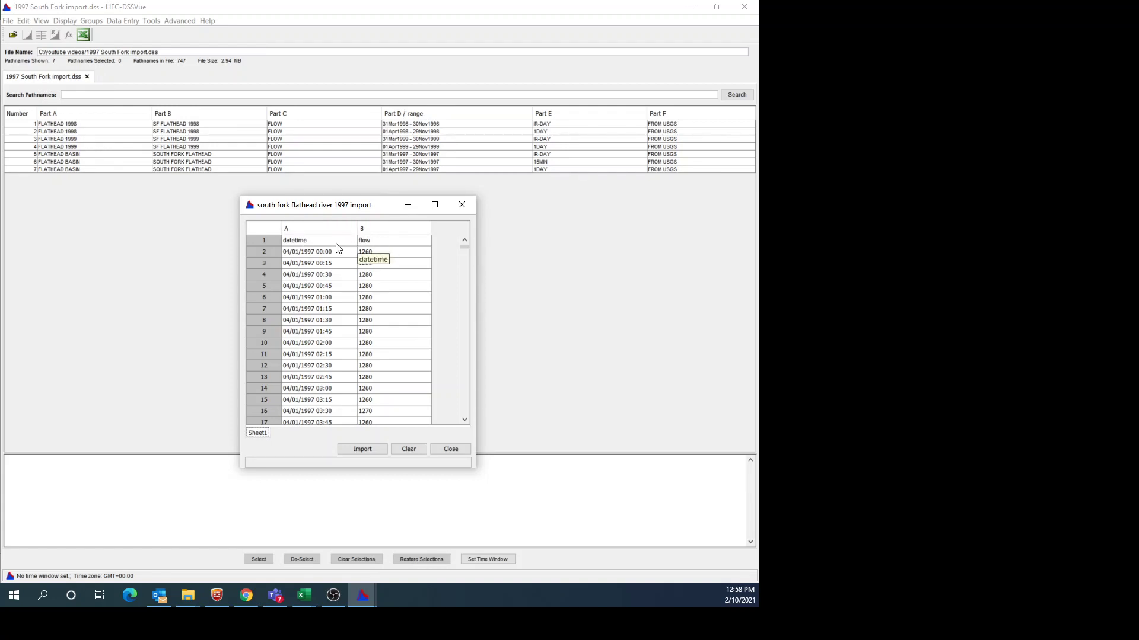
{"action": "left_click", "coordinate": [316, 252]}
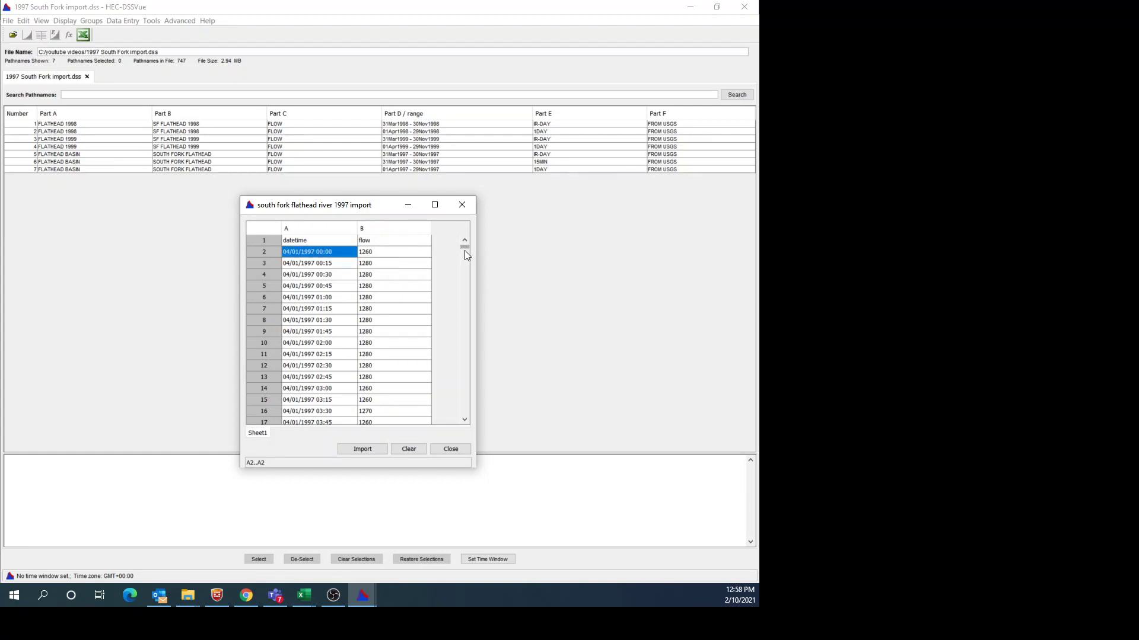
{"action": "left_click_drag", "start_coordinate": [465, 251], "coordinate": [461, 469]}
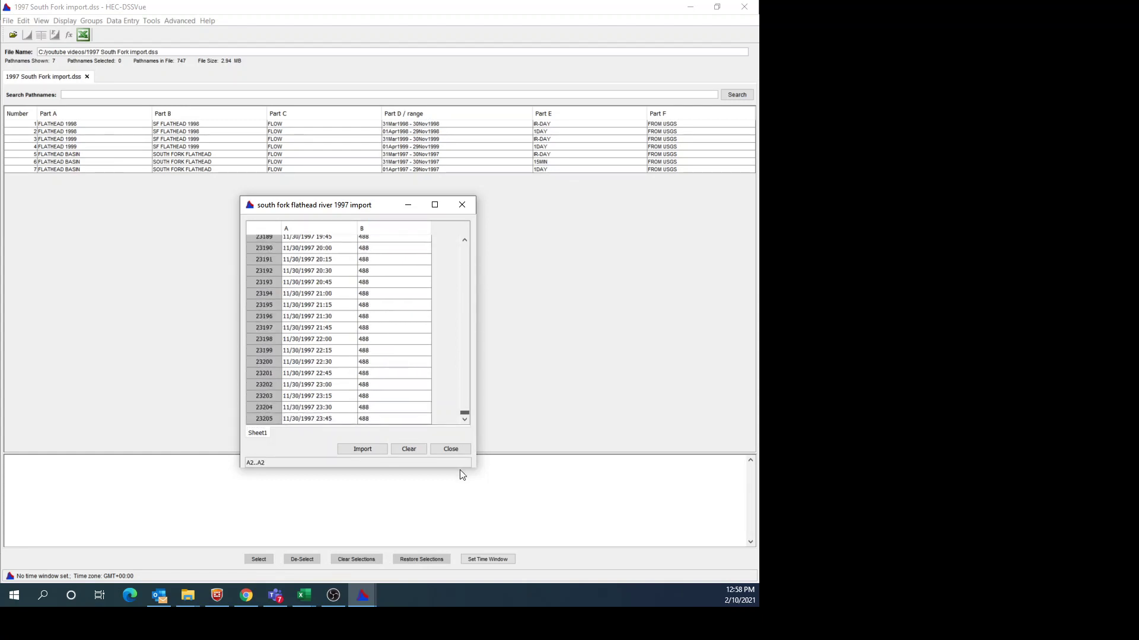
{"action": "left_click", "coordinate": [369, 418], "text": "shift"}
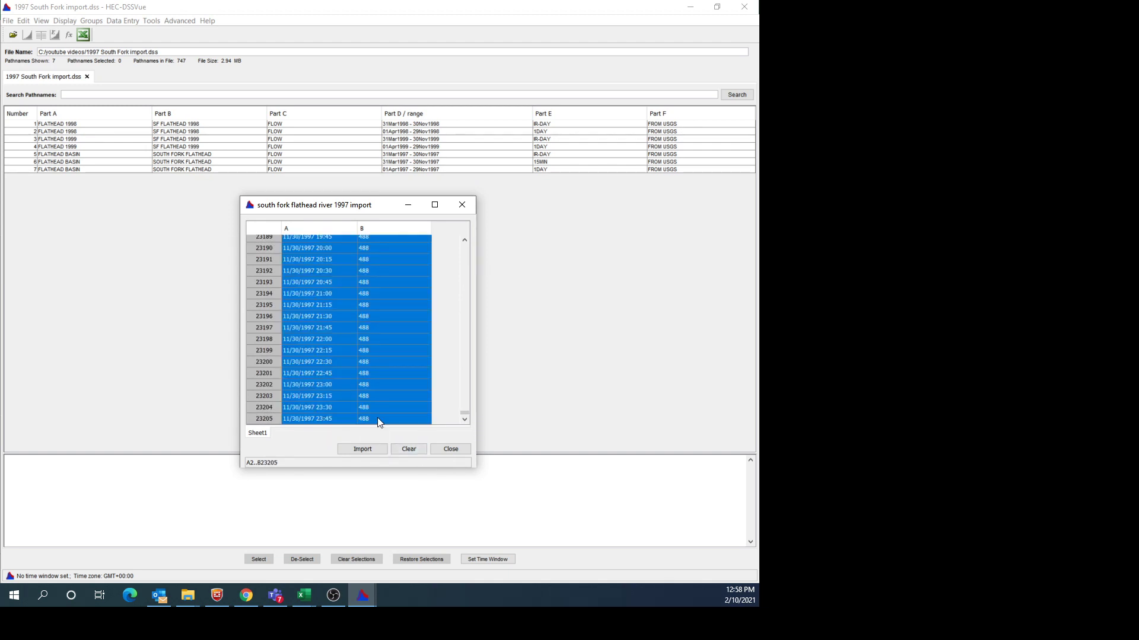
{"action": "left_click", "coordinate": [367, 449]}
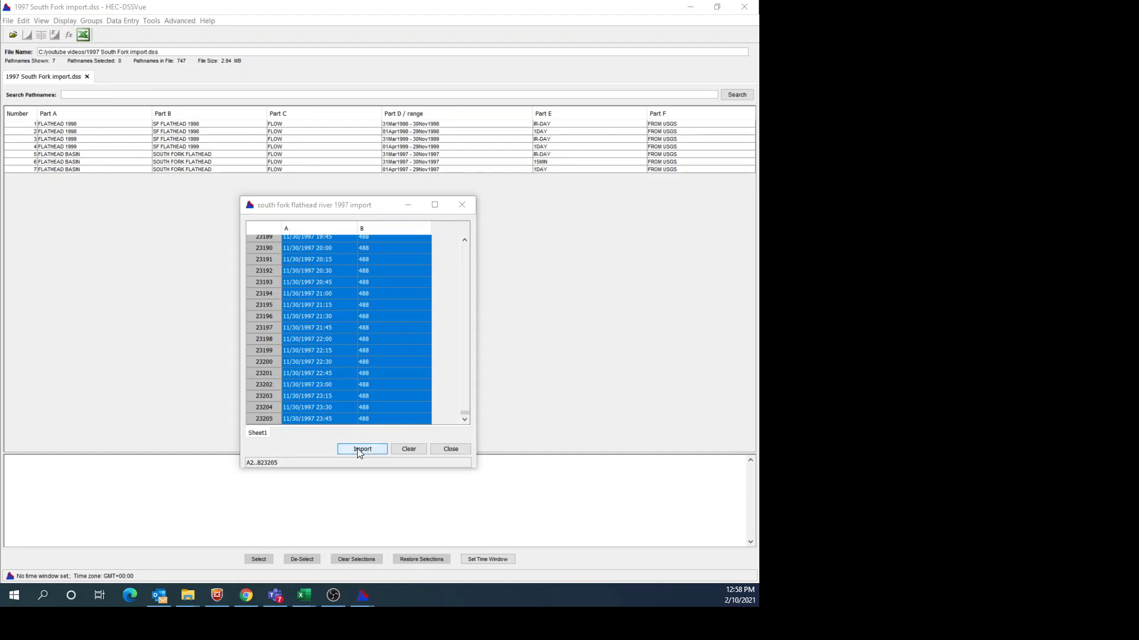
- Enter pathname parts A '1997 youtube', B '1997 river' and C 'flow youtube'
{"action": "left_click_drag", "start_coordinate": [386, 178], "coordinate": [609, 160]}
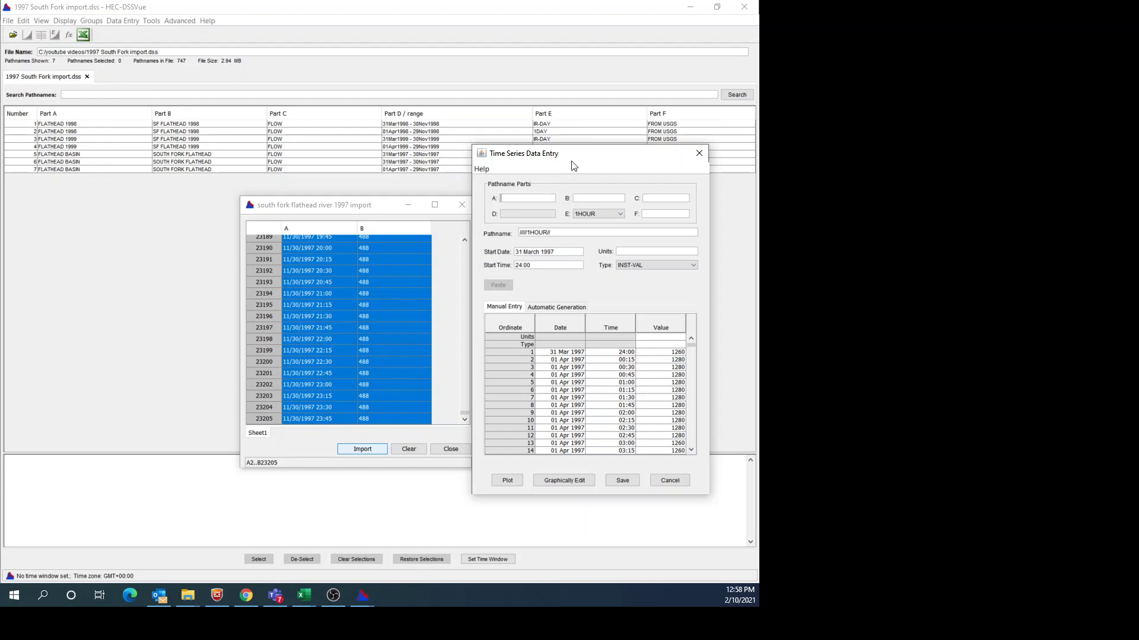
{"action": "type", "text": "1997 youtube"}
{"action": "key", "text": "Tab"}
{"action": "type", "text": "1997 river"}
{"action": "key", "text": "Tab"}
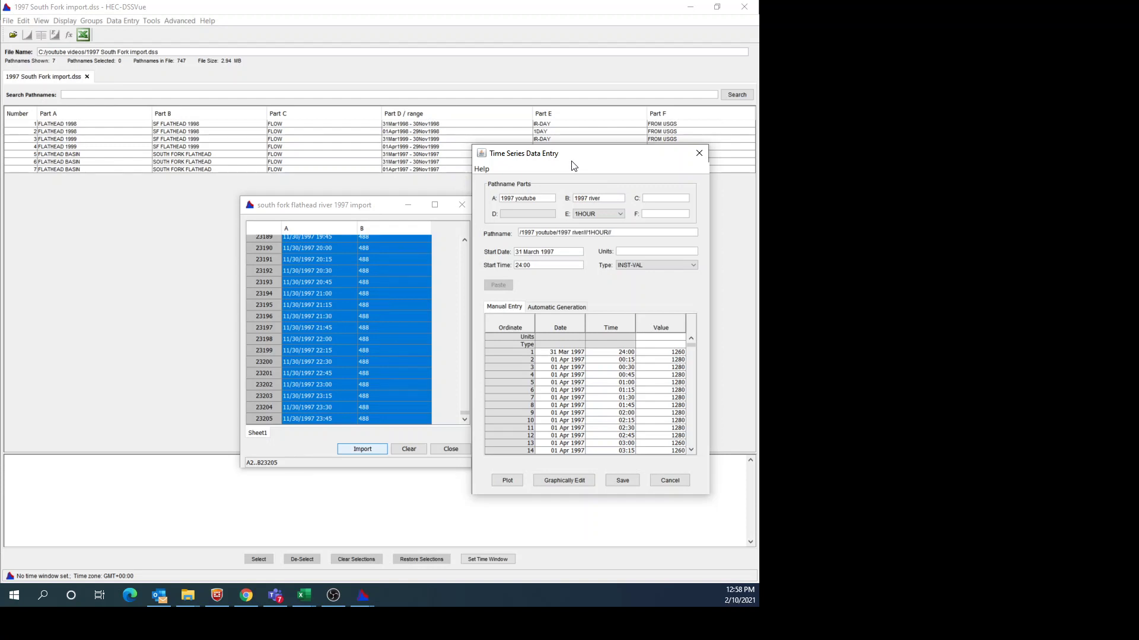
{"action": "type", "text": "flow youtube"}
- Set pathname part E to the IR-DAY interval
{"action": "left_click", "coordinate": [620, 215]}
{"action": "left_click", "coordinate": [619, 223]}
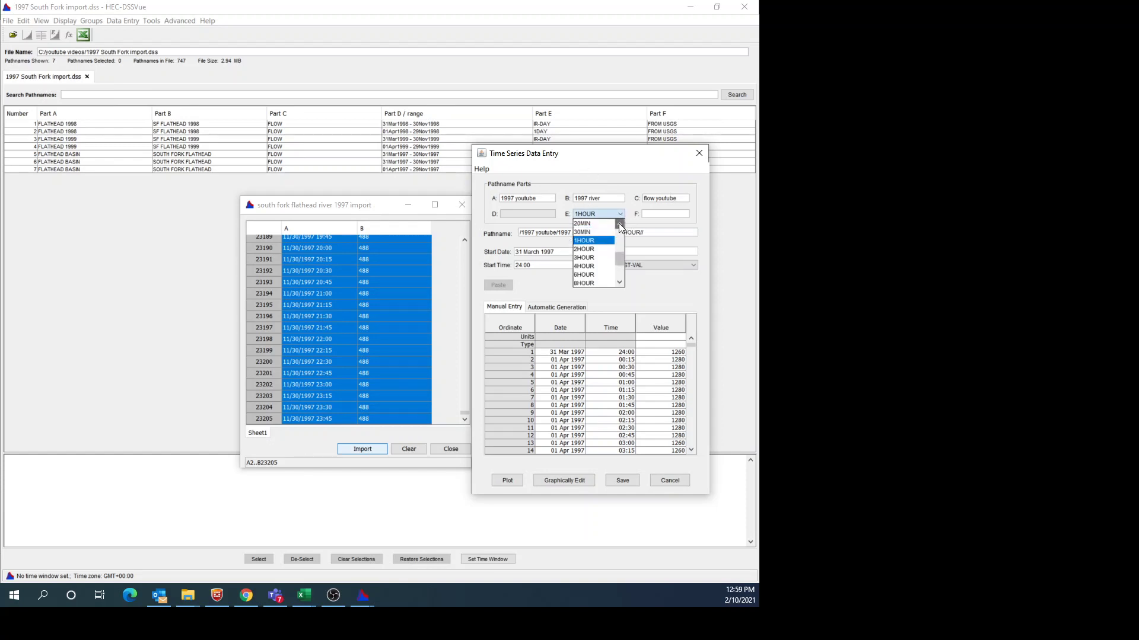
{"action": "left_click", "coordinate": [619, 223]}
{"action": "left_click", "coordinate": [619, 223]}
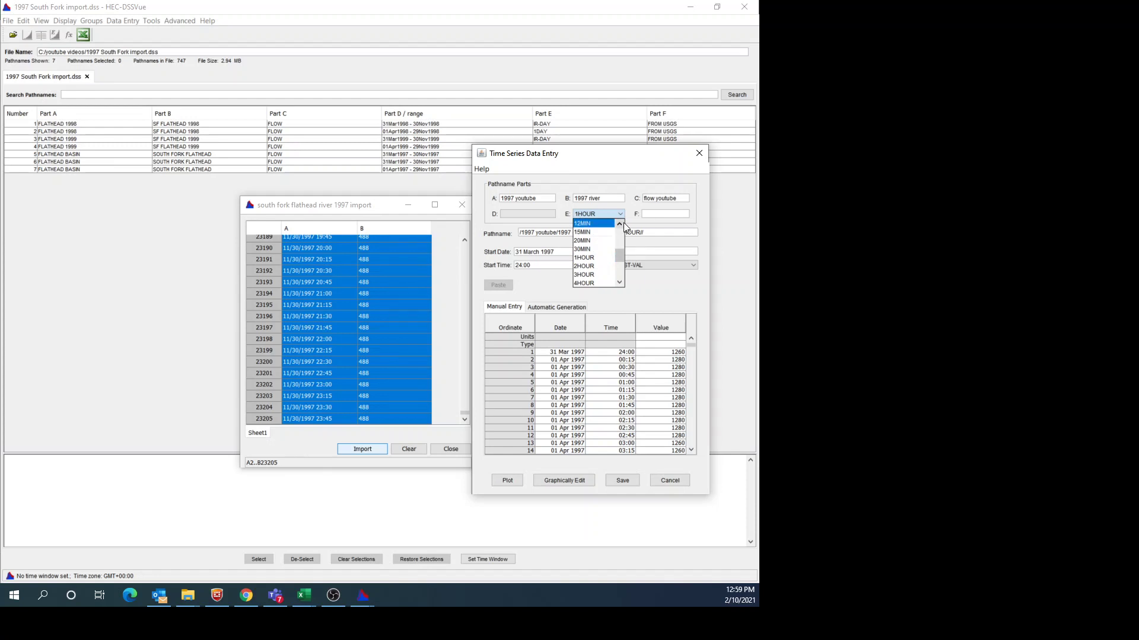
{"action": "left_click", "coordinate": [620, 222]}
{"action": "left_click", "coordinate": [621, 223]}
{"action": "left_click", "coordinate": [620, 223]}
{"action": "left_click", "coordinate": [620, 223]}
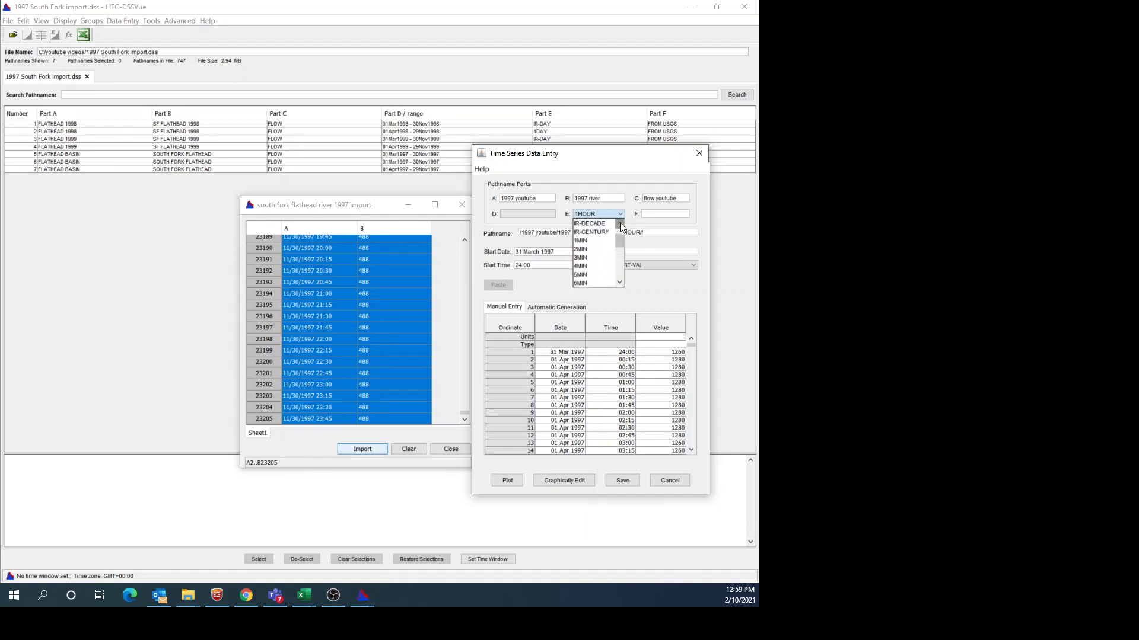
{"action": "left_click", "coordinate": [621, 222]}
{"action": "left_click", "coordinate": [620, 223]}
{"action": "left_click", "coordinate": [597, 223]}
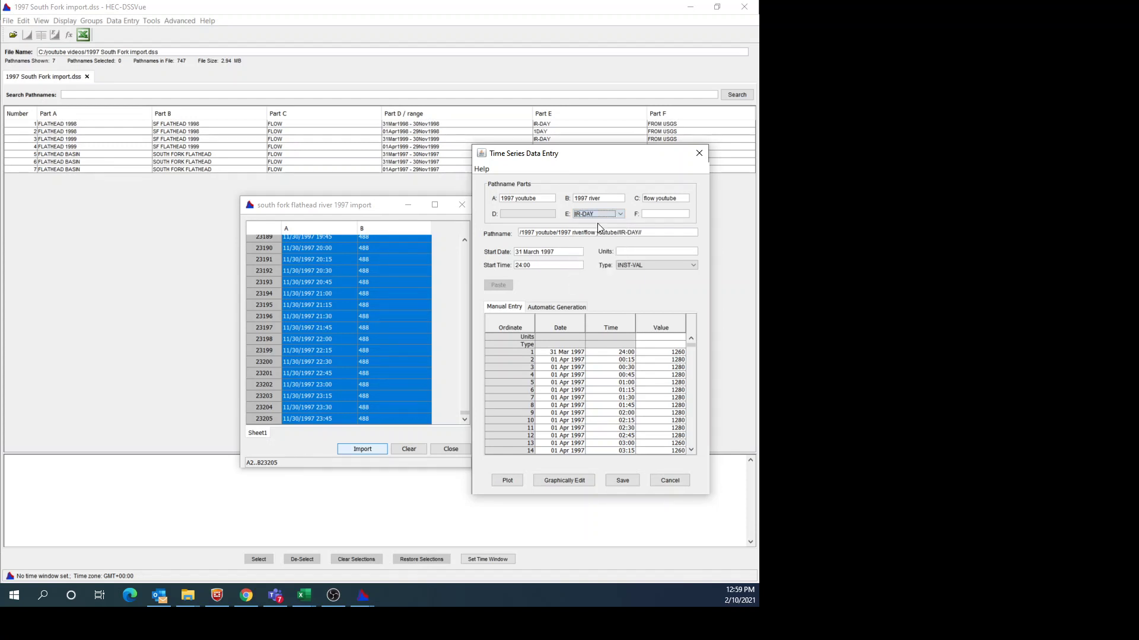
- Set part F to 'from USGS' and units to cfs, save the record, and close the import table
{"action": "left_click", "coordinate": [660, 212]}
{"action": "type", "text": "from USGS"}
{"action": "left_click", "coordinate": [637, 252]}
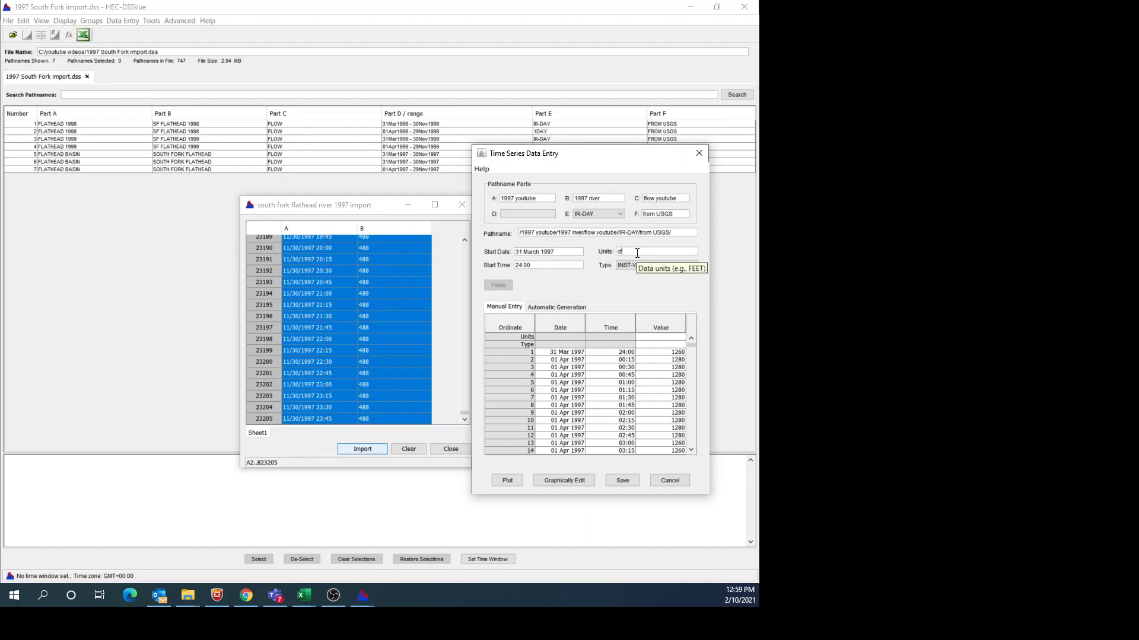
{"action": "type", "text": "cfs"}
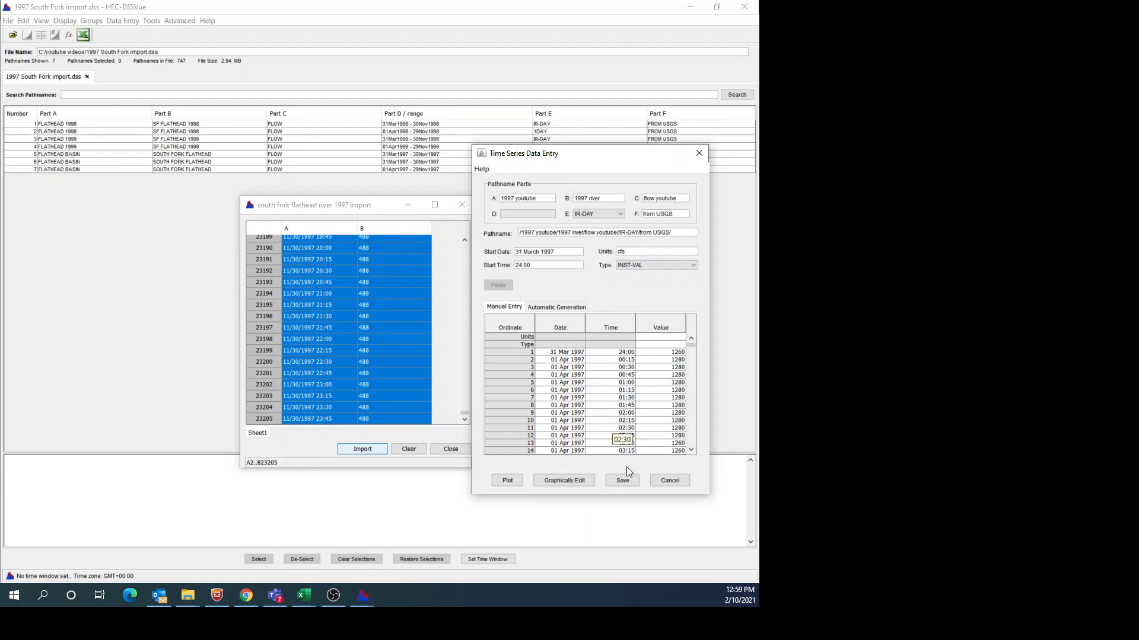
{"action": "left_click", "coordinate": [630, 482]}
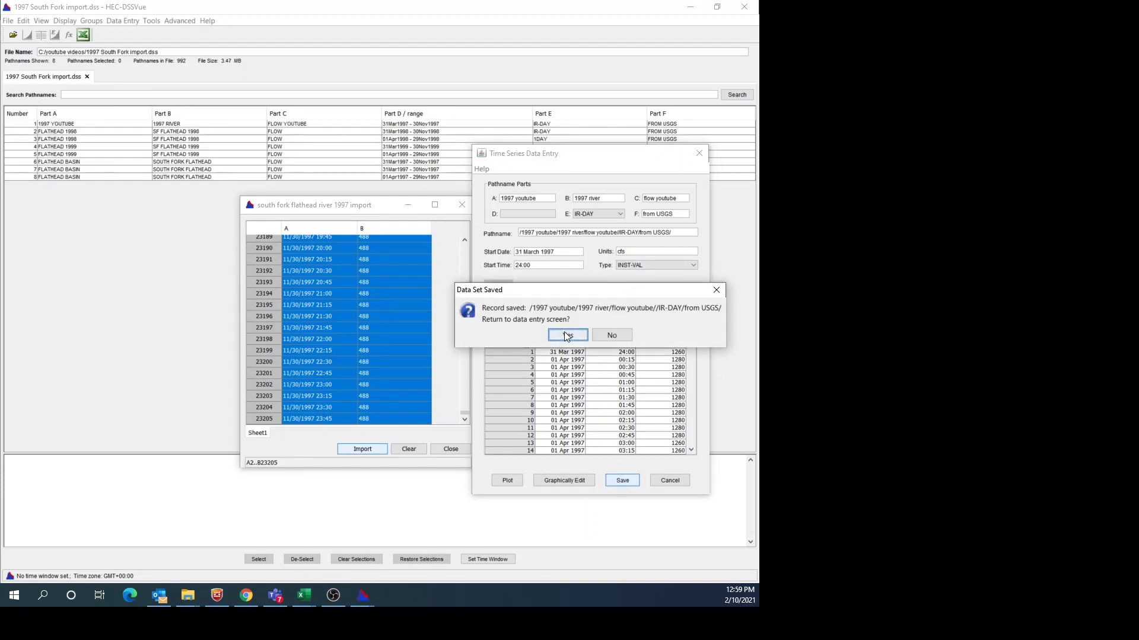
{"action": "left_click", "coordinate": [622, 336]}
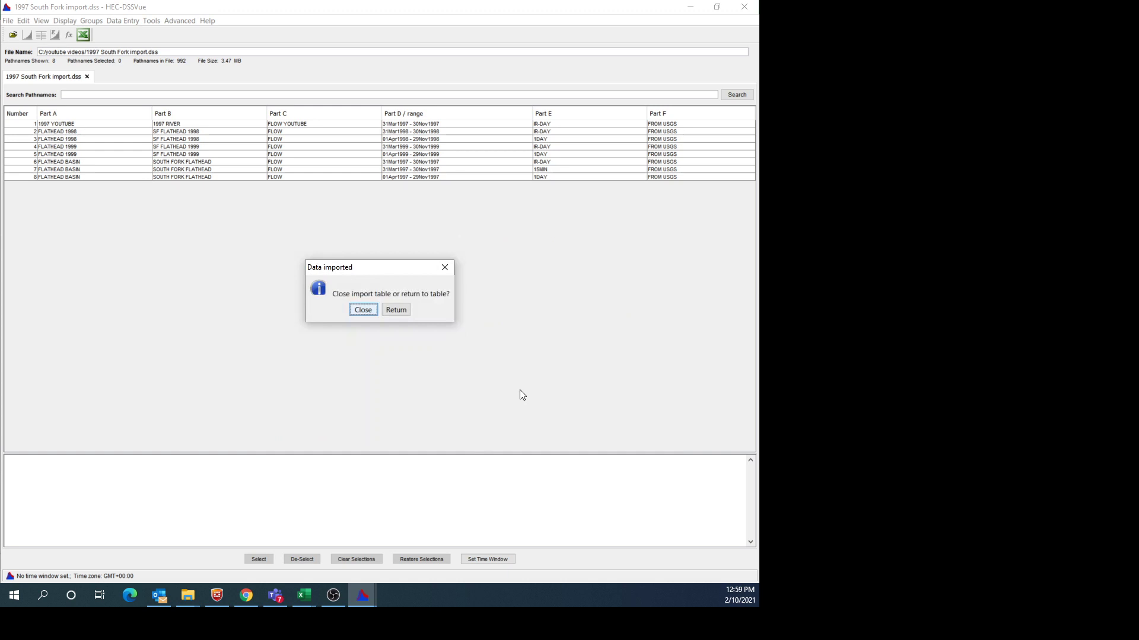
{"action": "left_click", "coordinate": [365, 309]}
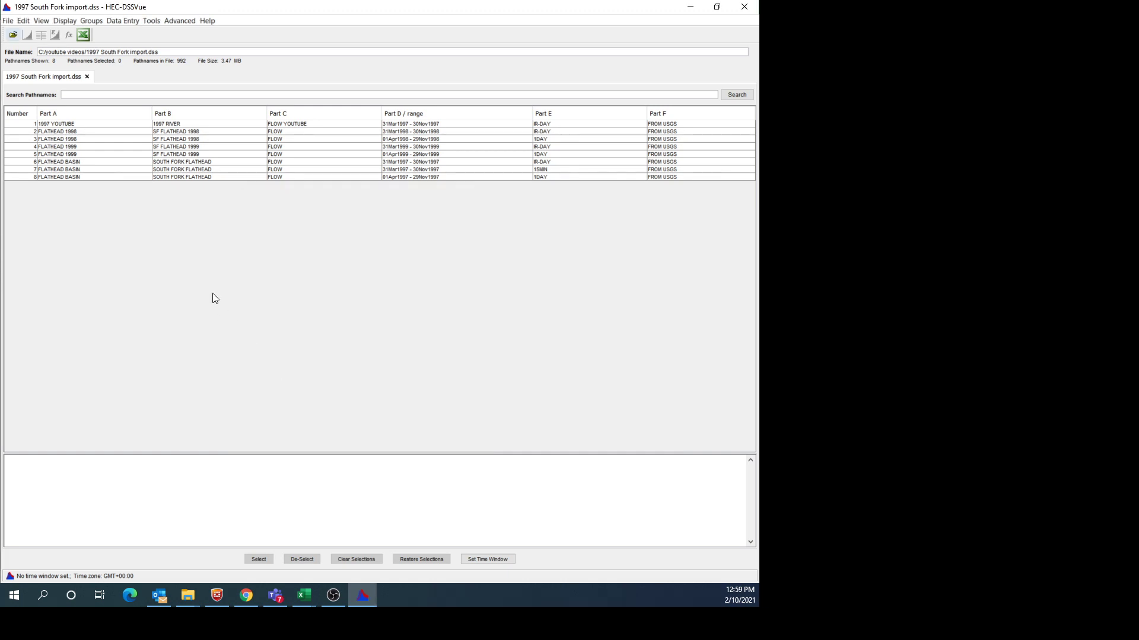
- Tabulate the new 1997 YOUTUBE flow record and inspect values like 979 and 987 cfs on rows 488-489
{"action": "left_click", "coordinate": [249, 124]}
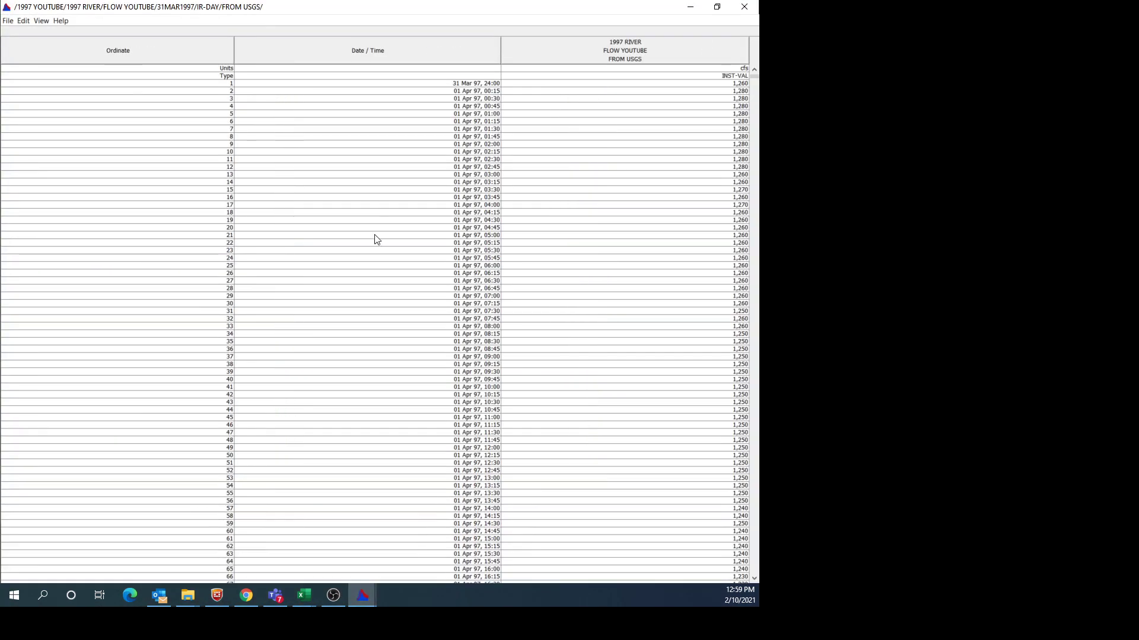
{"action": "left_click", "coordinate": [754, 553]}
{"action": "left_click", "coordinate": [754, 552]}
{"action": "left_click", "coordinate": [754, 553]}
{"action": "left_click", "coordinate": [754, 553]}
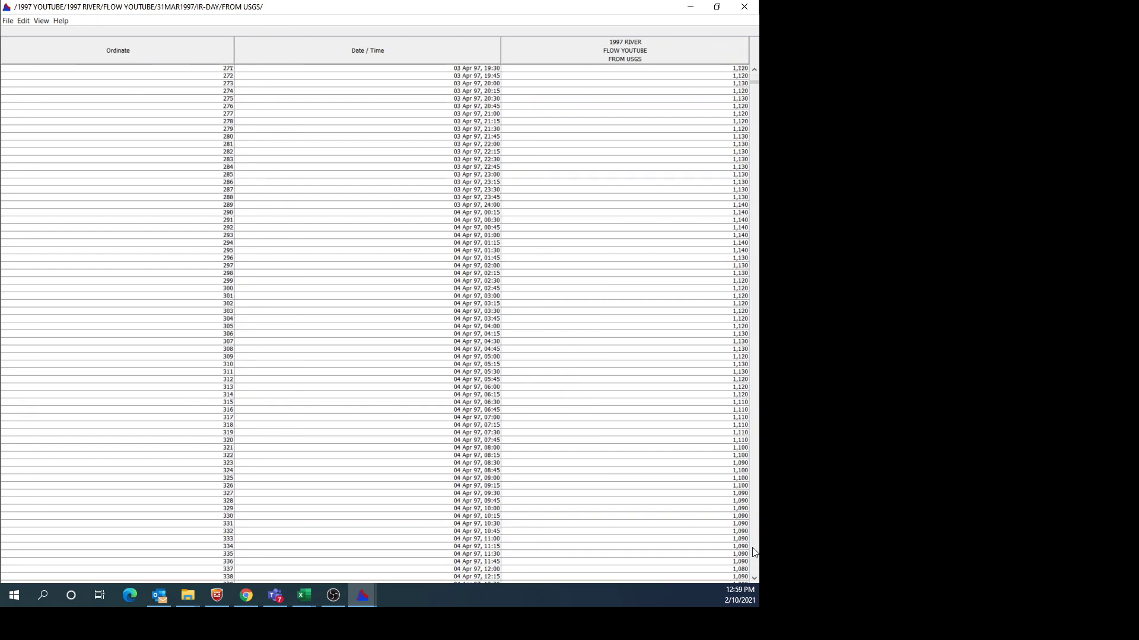
{"action": "left_click", "coordinate": [753, 553]}
{"action": "left_click", "coordinate": [753, 553]}
{"action": "scroll", "coordinate": [571, 383], "scroll_direction": "down", "scroll_amount": 16}
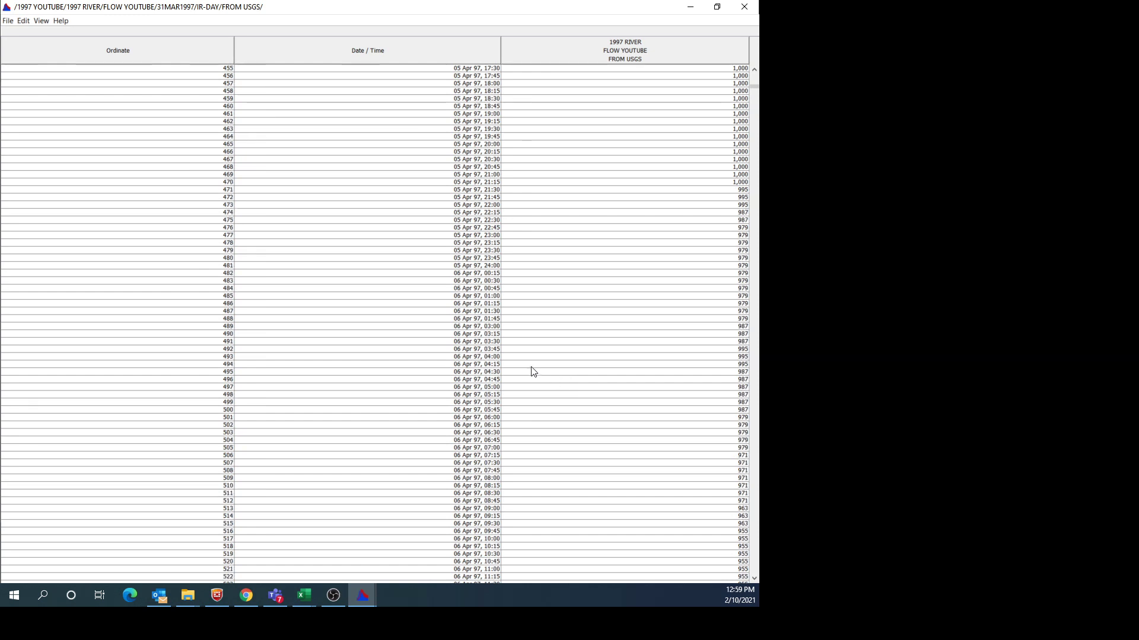
{"action": "left_click", "coordinate": [539, 320]}
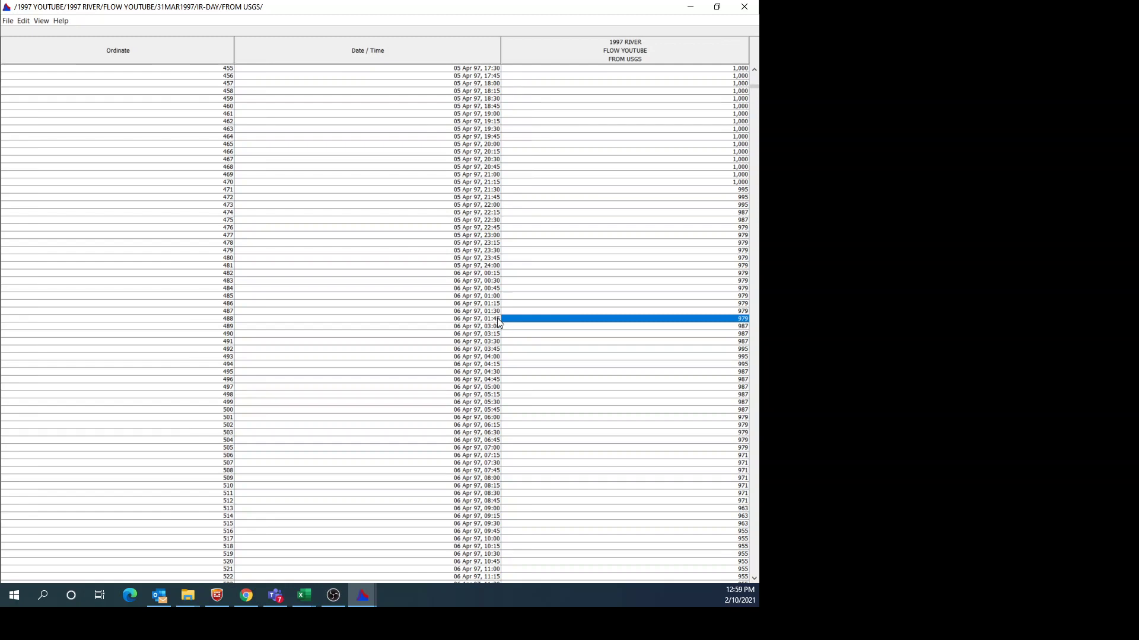
{"action": "left_click", "coordinate": [620, 328]}
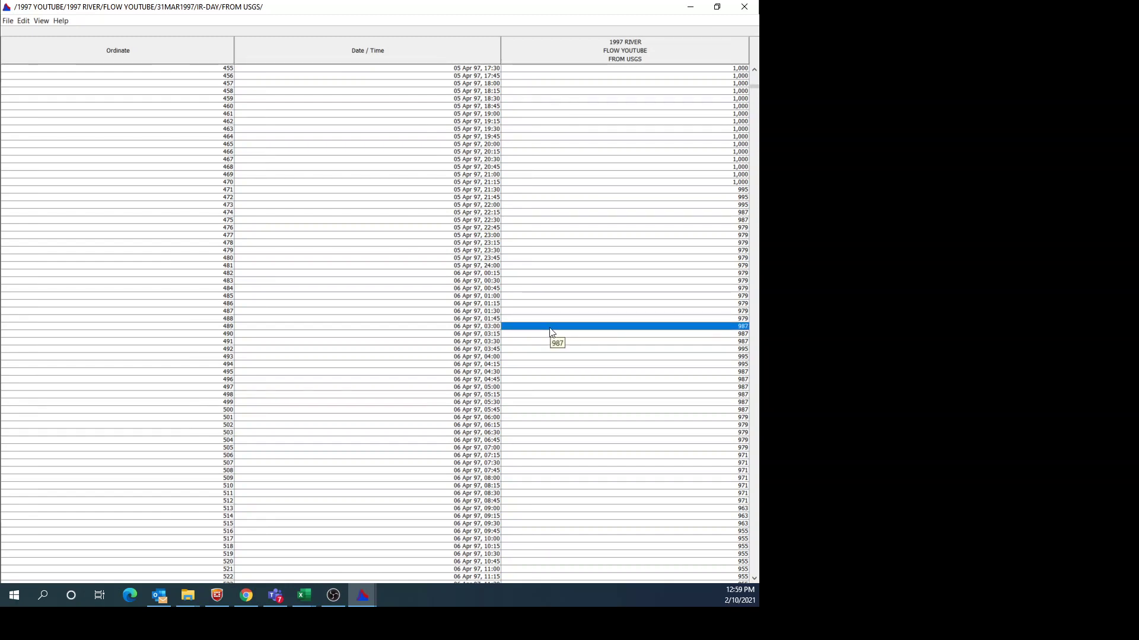